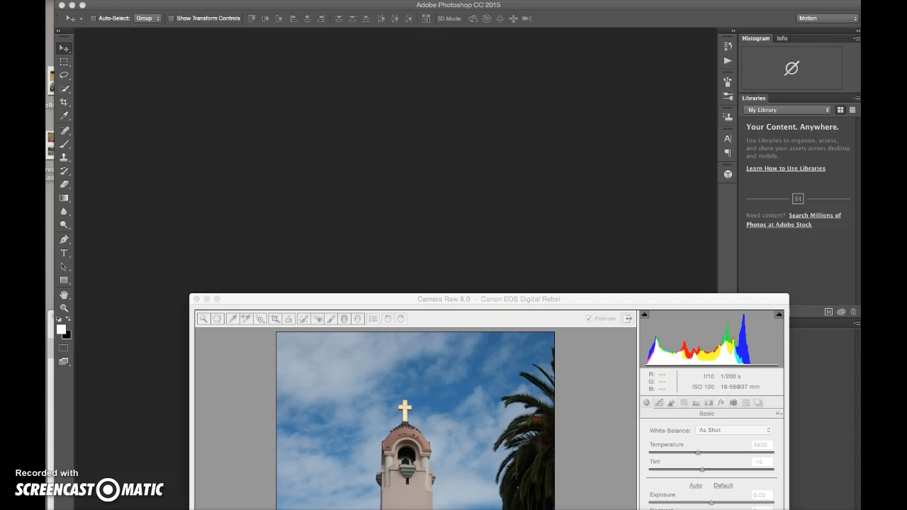
Move the Camera Raw window fully into view and bring up the Lesson 12 folder in Finder
click(120, 414)
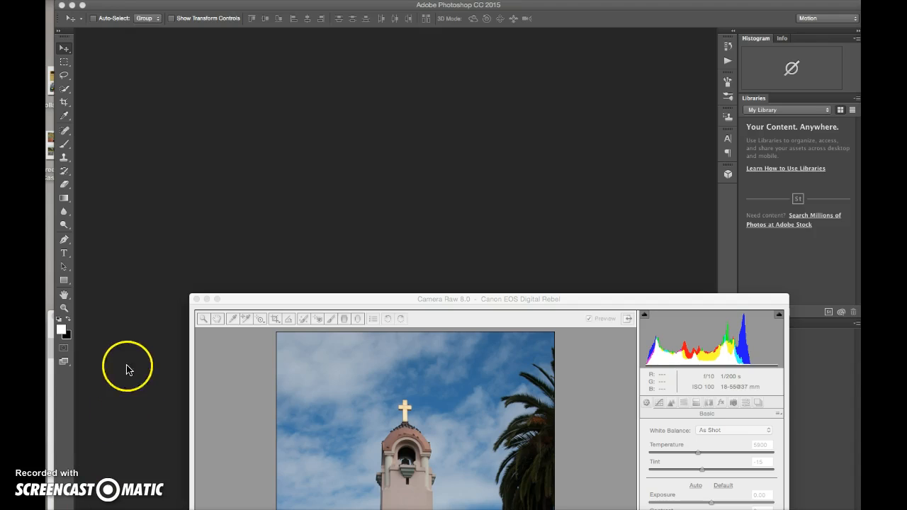
click(193, 271)
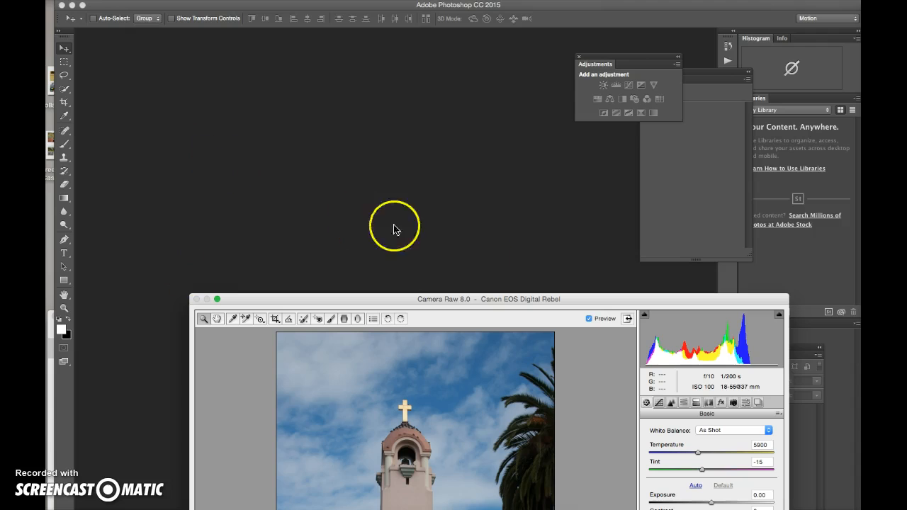
drag(442, 303, 326, 44)
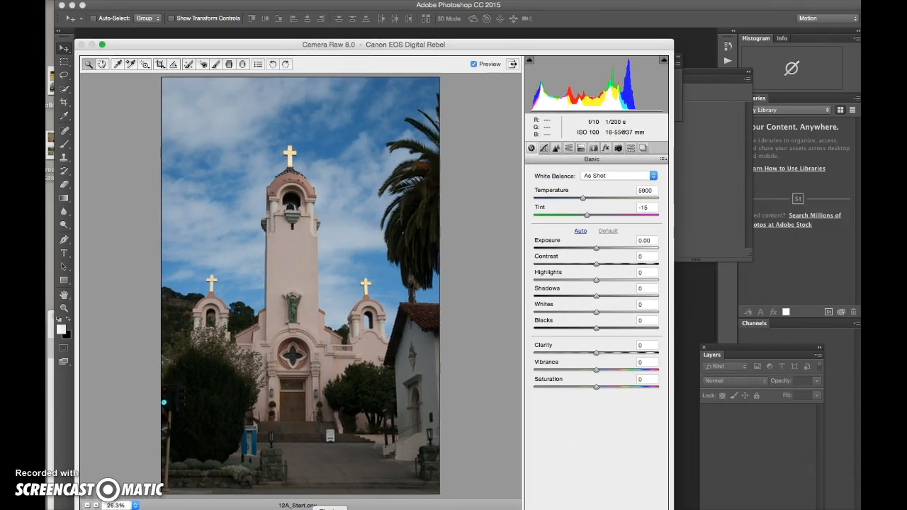
click(330, 509)
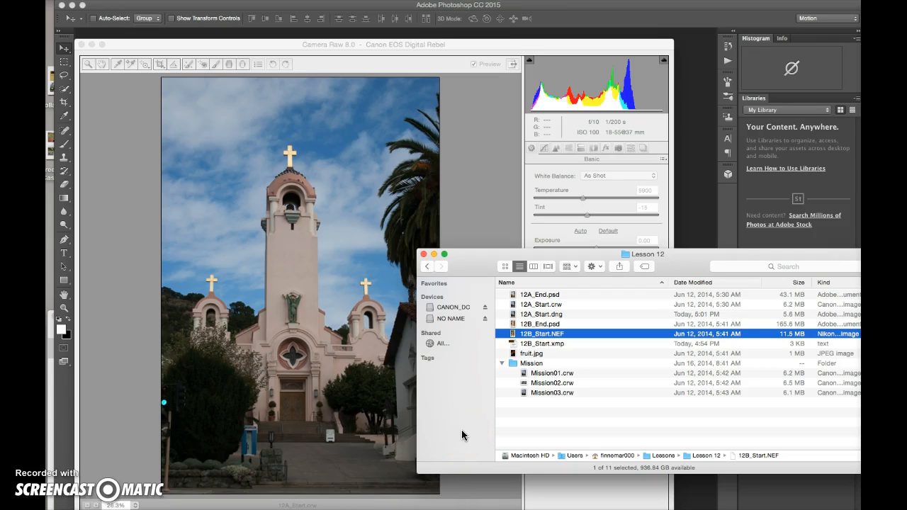
click(554, 306)
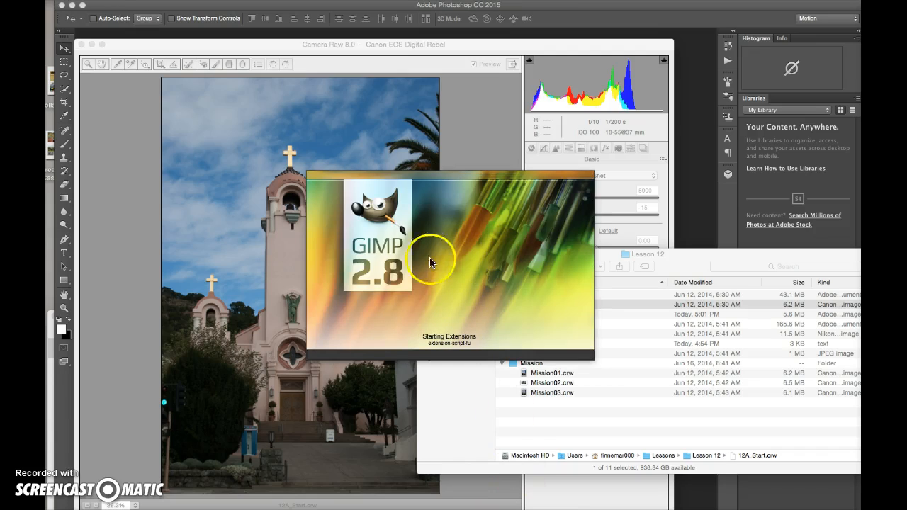
click(71, 1)
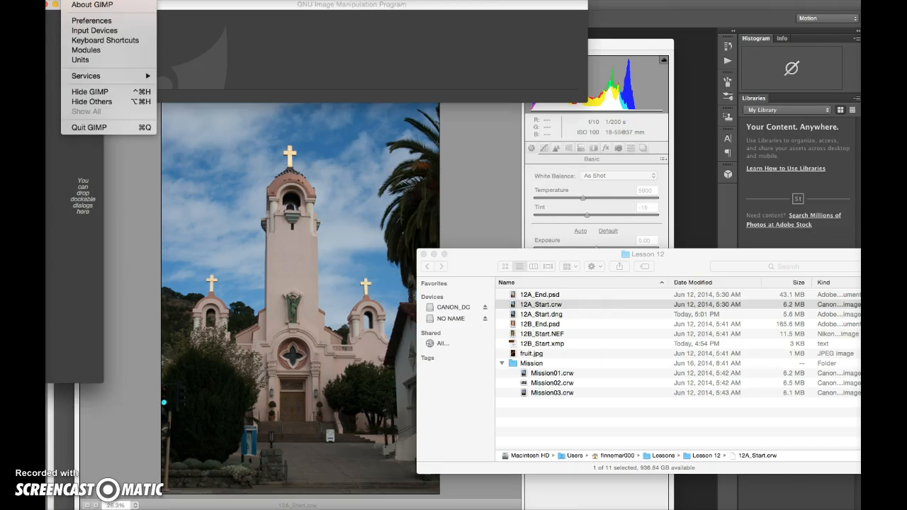
click(88, 127)
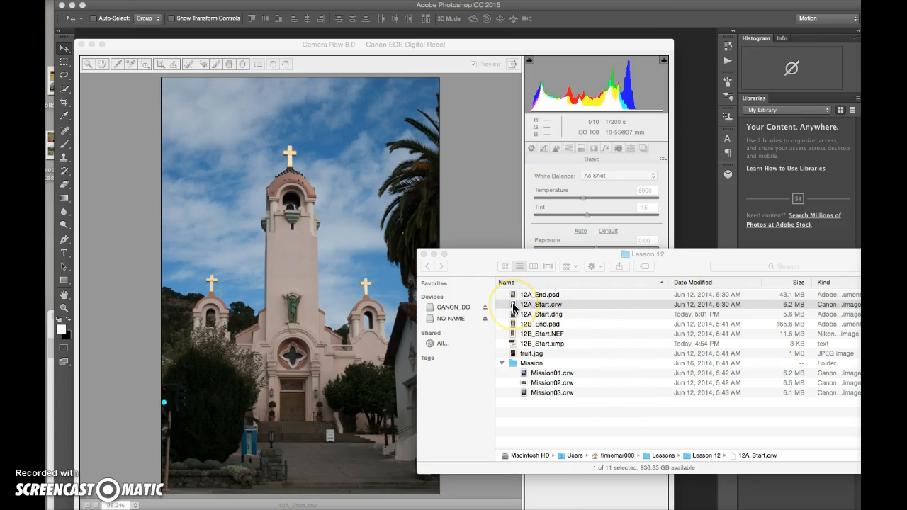
Open 12A_Start.crw and 12B_Start.NEF from the Lesson 12 folder in Photoshop's Camera Raw
drag(514, 305, 472, 509)
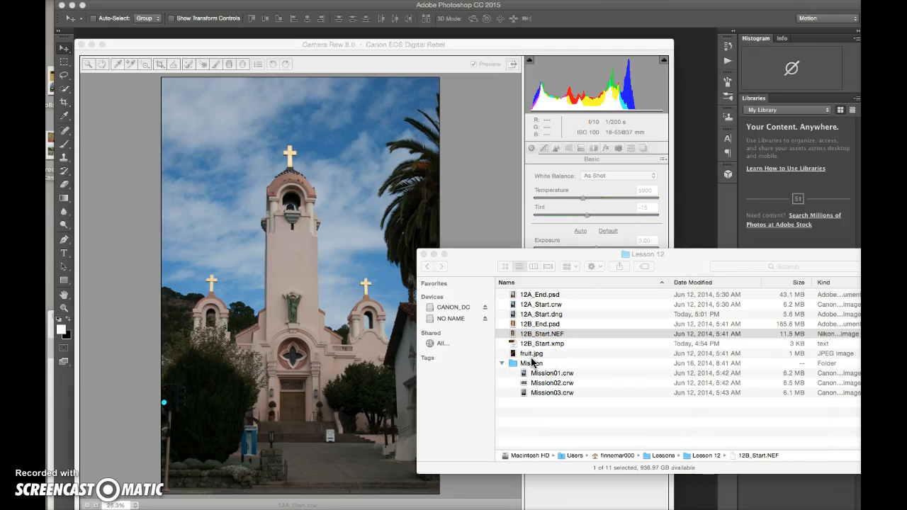
drag(513, 334, 479, 509)
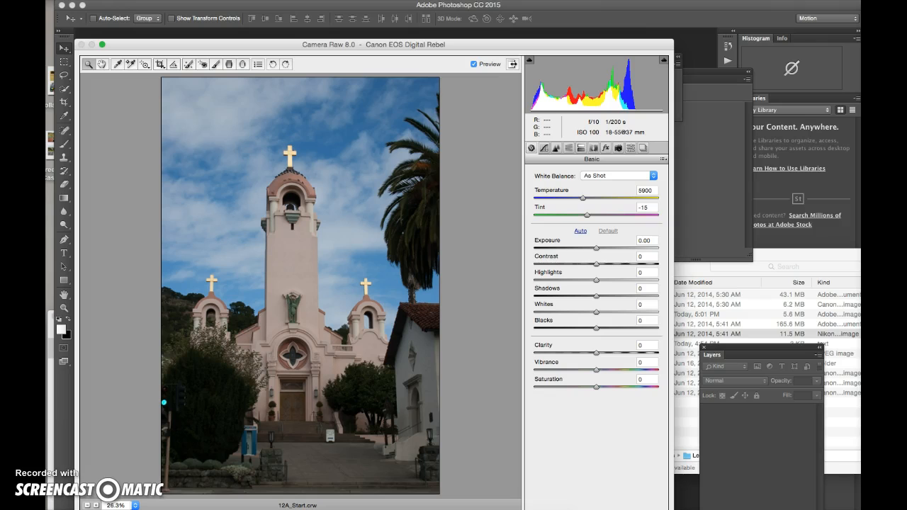
drag(474, 44, 531, 64)
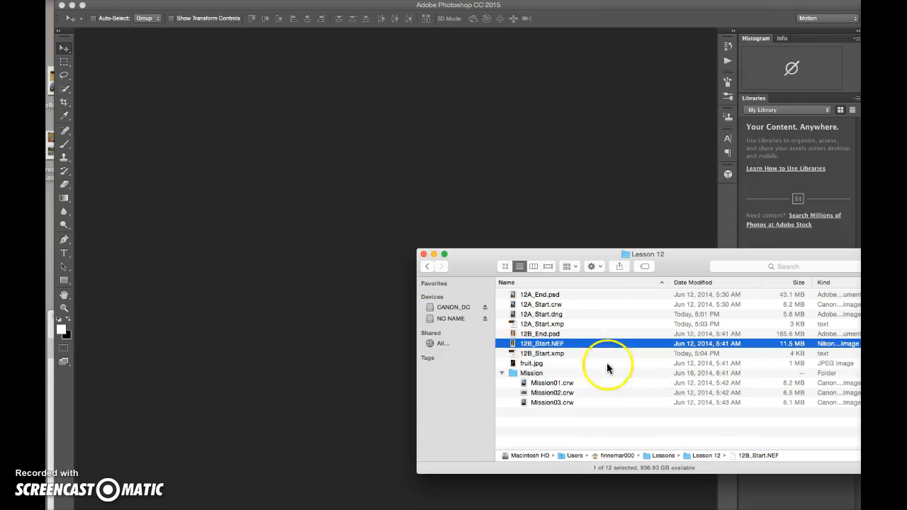
double_click(510, 354)
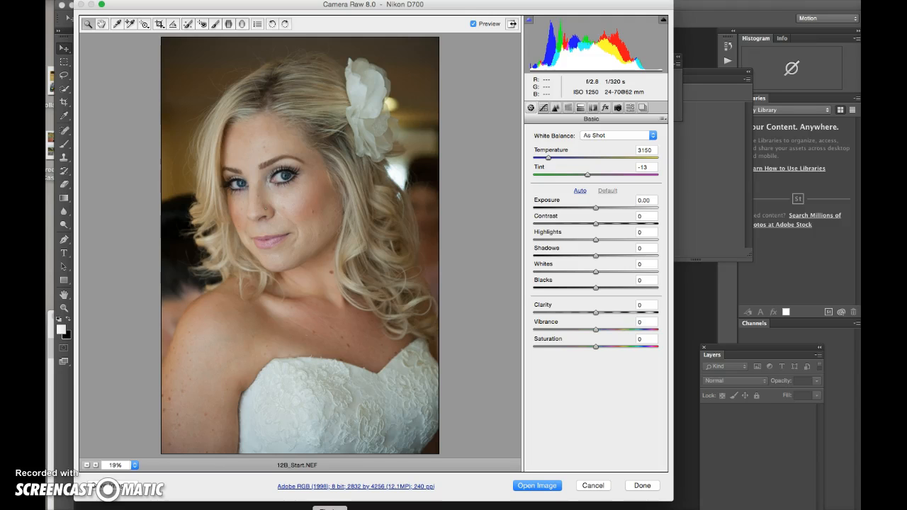
Open 12B_End.psd from the Lesson 12 folder to view the finished portrait
click(330, 509)
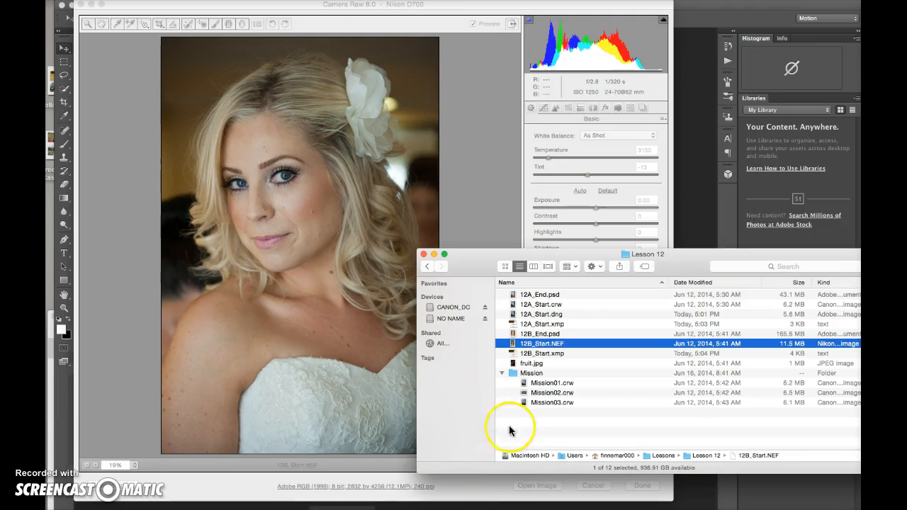
double_click(526, 334)
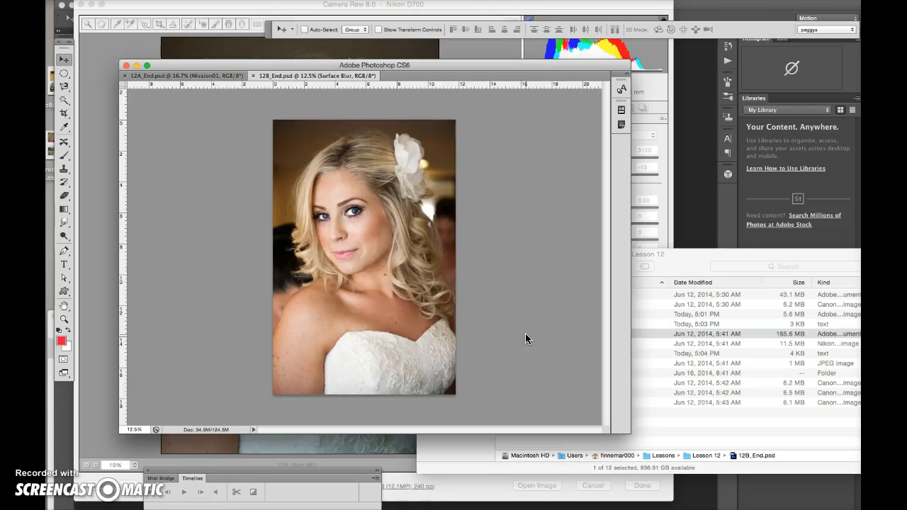
drag(232, 66, 460, 87)
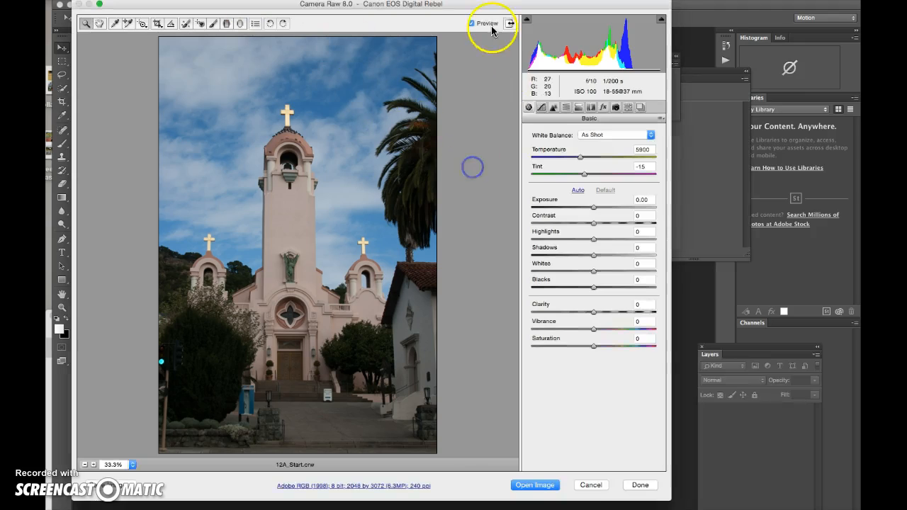
Open Mission01.crw, Mission02.crw and Mission03.crw from the Mission folder together in Camera Raw
double_click(461, 21)
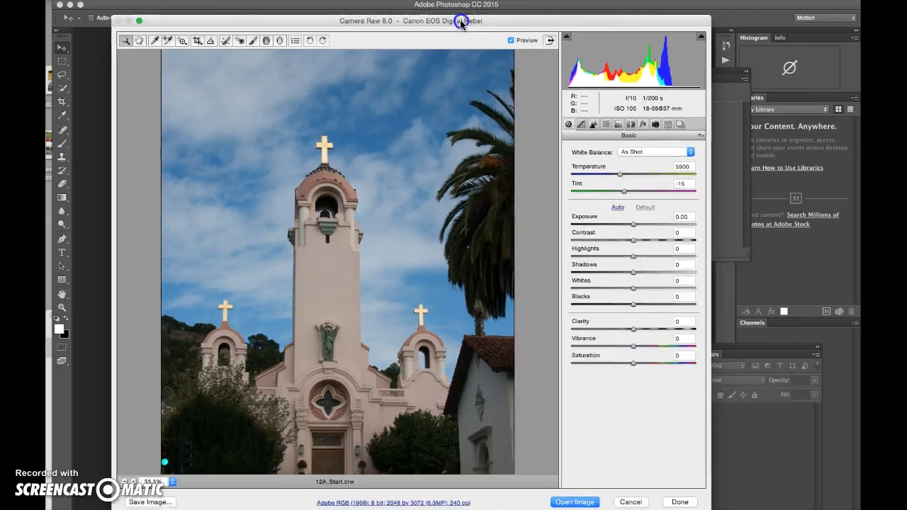
drag(461, 21, 434, 10)
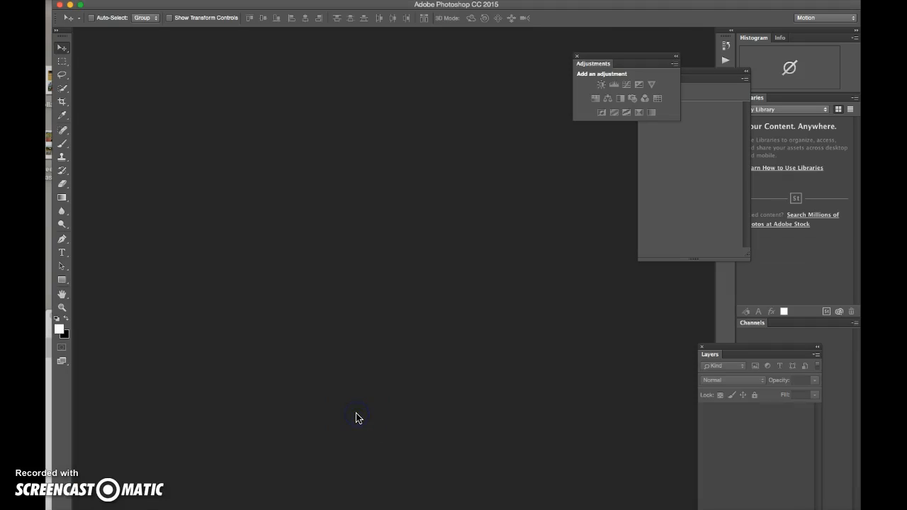
click(427, 496)
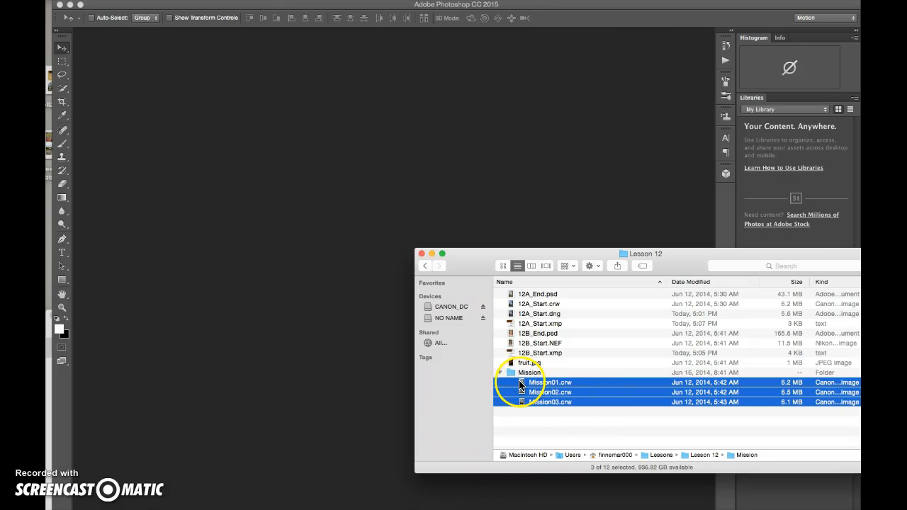
drag(521, 386, 476, 507)
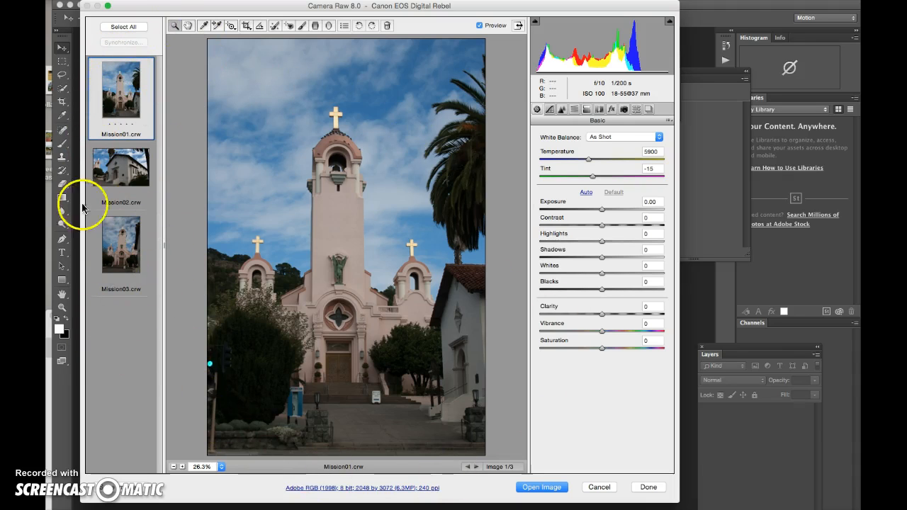
Browse back and forth through the three Mission images in the filmstrip to preview each one
click(132, 164)
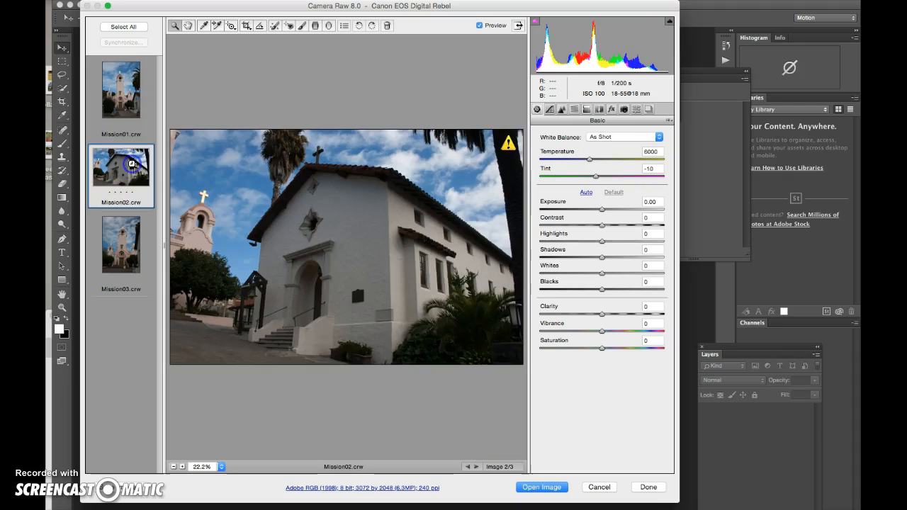
click(127, 237)
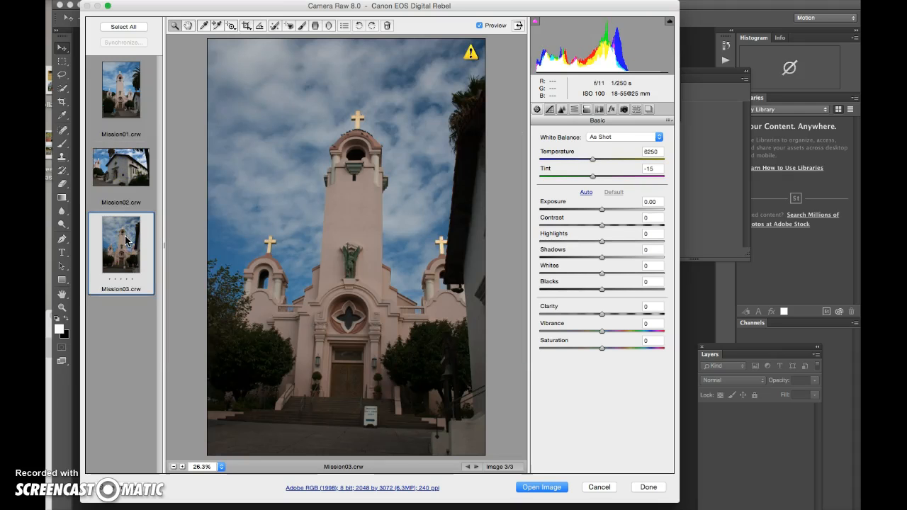
key(Up)
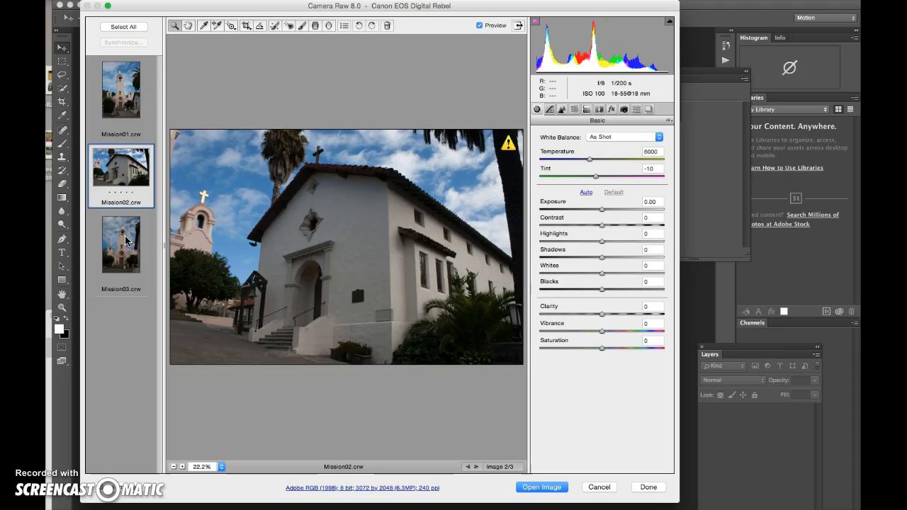
key(Up)
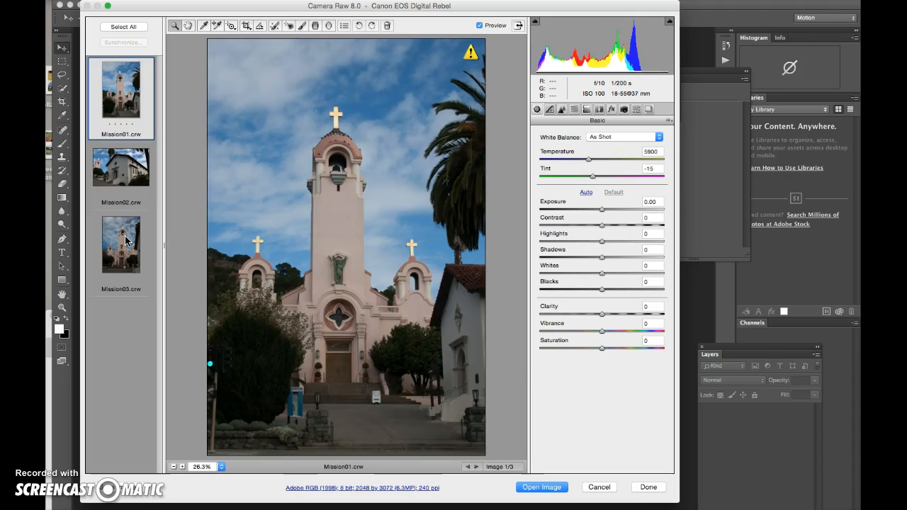
key(Down)
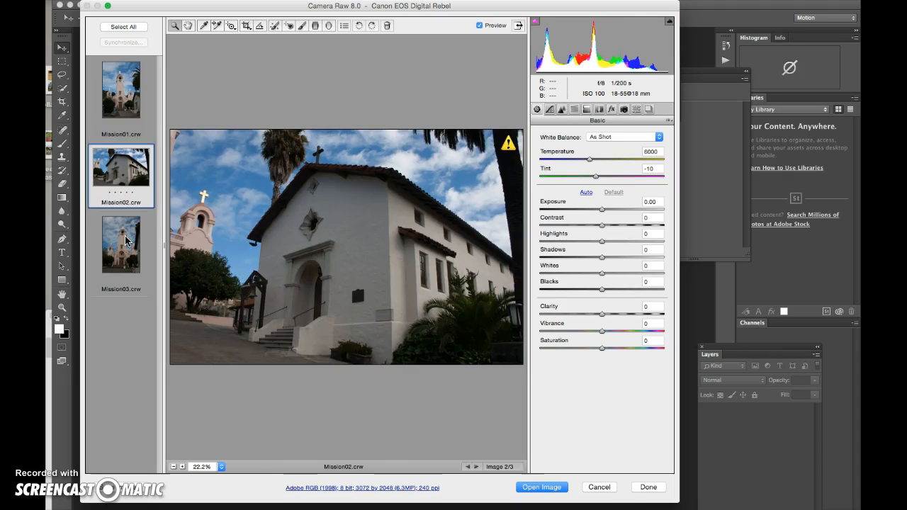
key(Down)
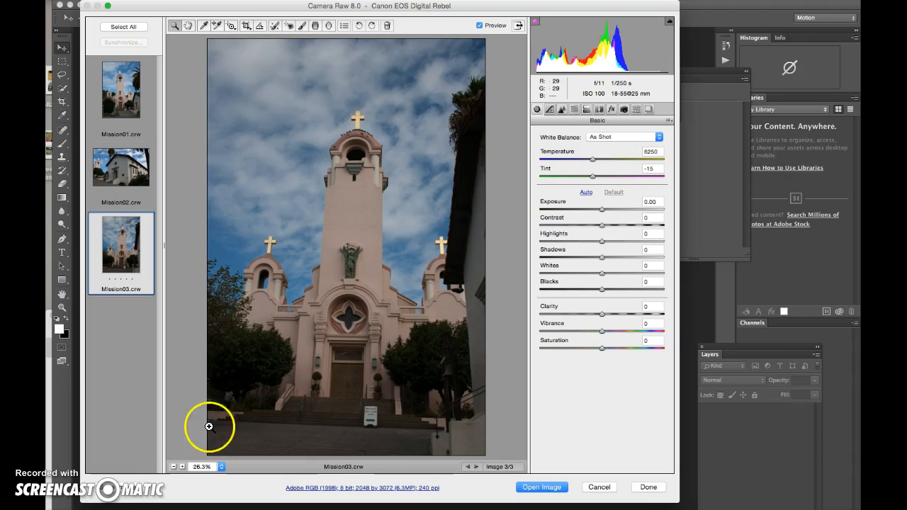
Examine the available Camera Raw settings commands, and step to the previous image and back to Mission03.crw
click(85, 509)
click(670, 121)
click(669, 120)
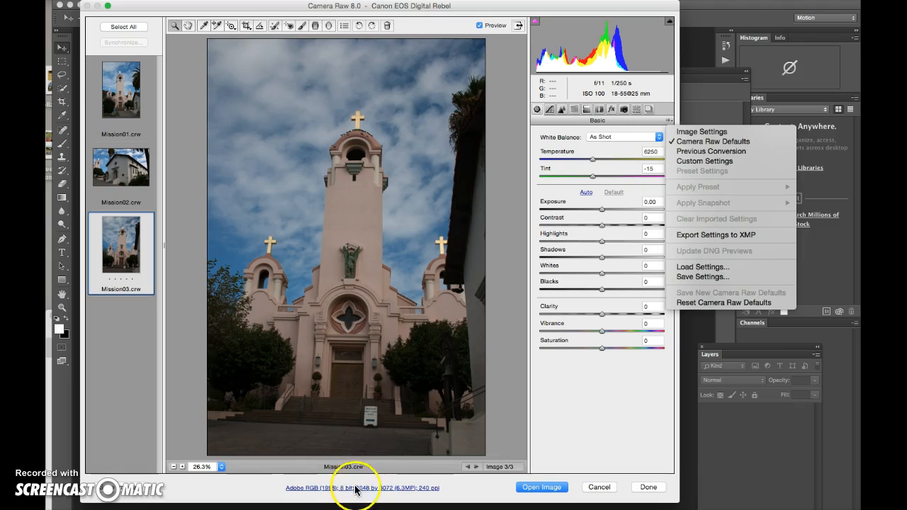
click(467, 467)
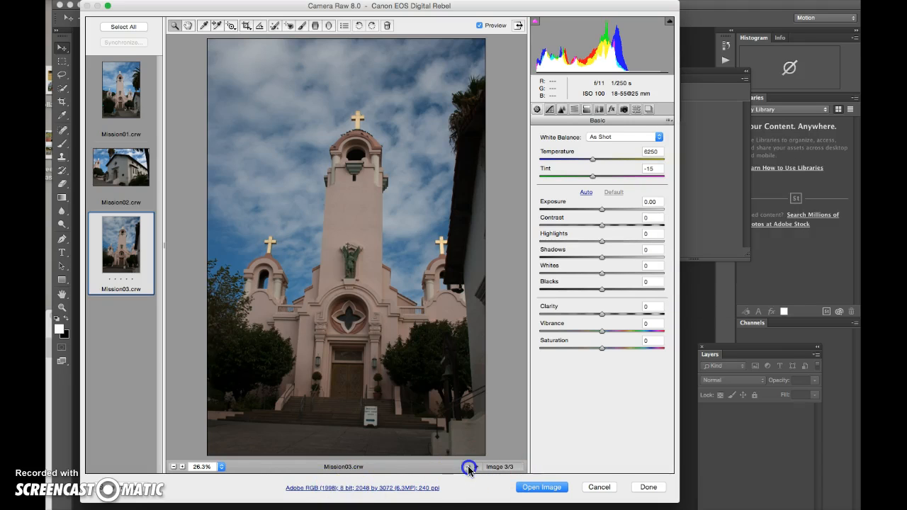
click(468, 467)
click(477, 467)
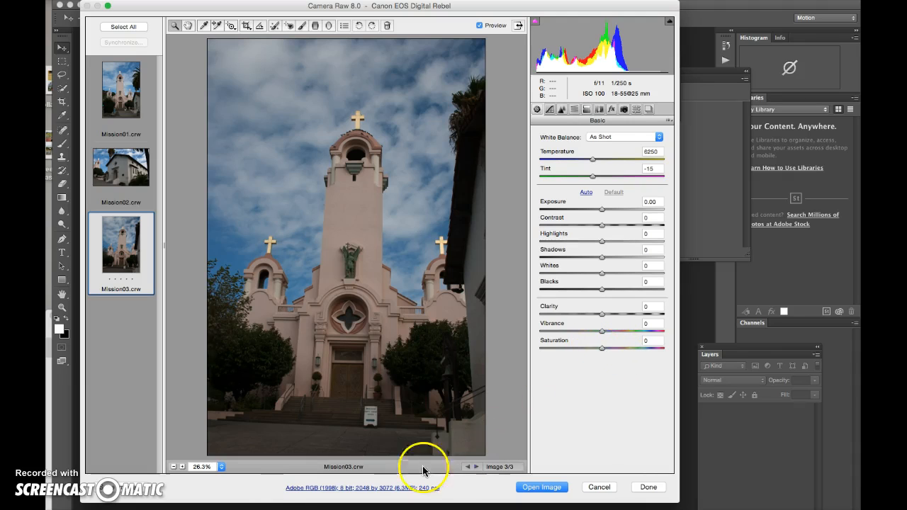
click(134, 409)
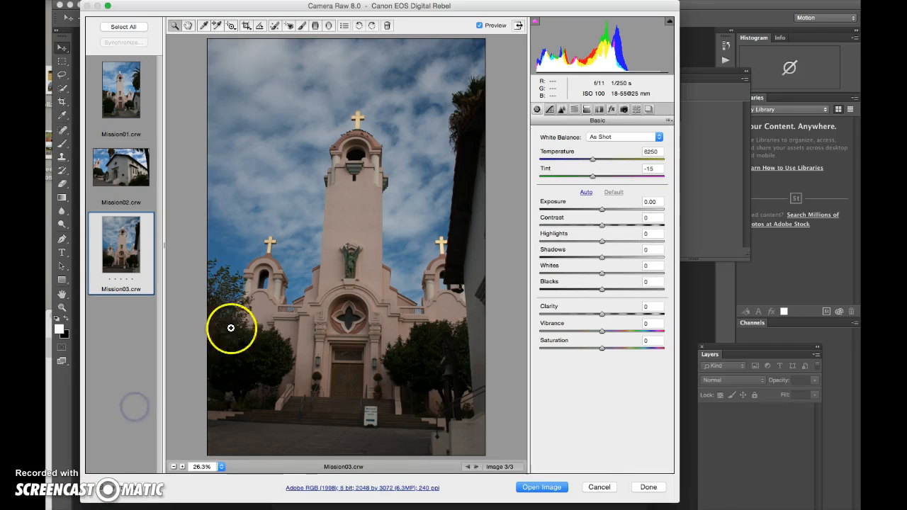
click(286, 66)
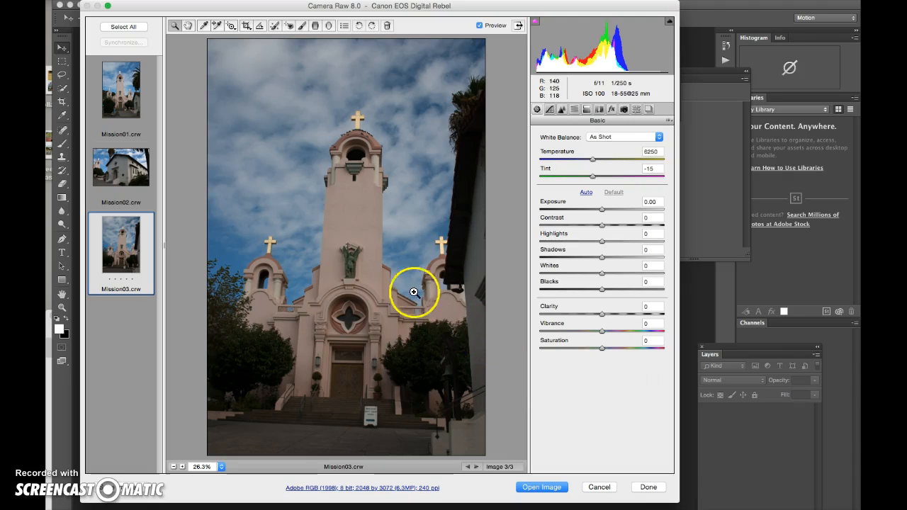
Preview Mission02.crw and select Mission01.crw as the image to edit
click(122, 174)
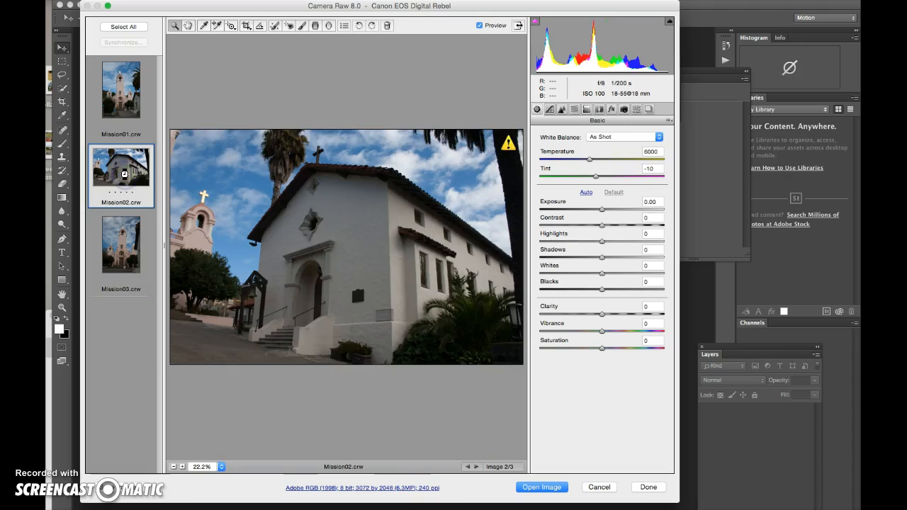
click(123, 92)
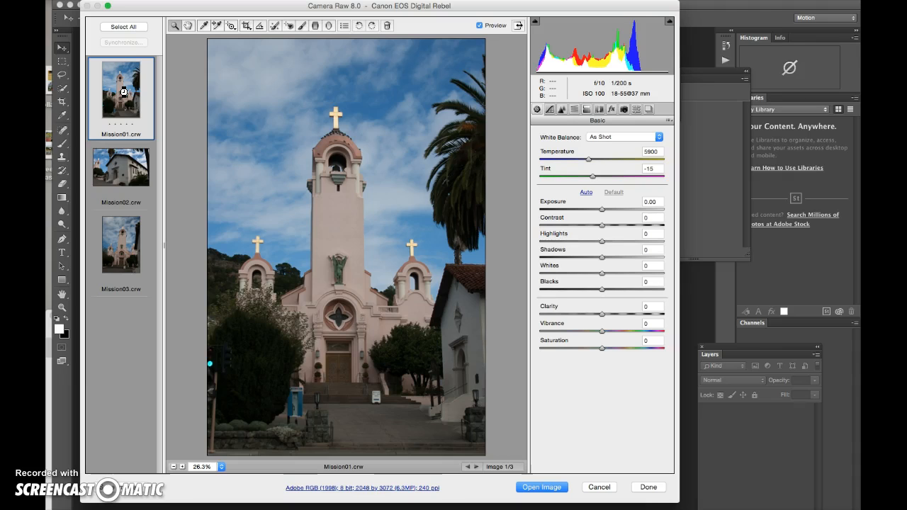
click(135, 107)
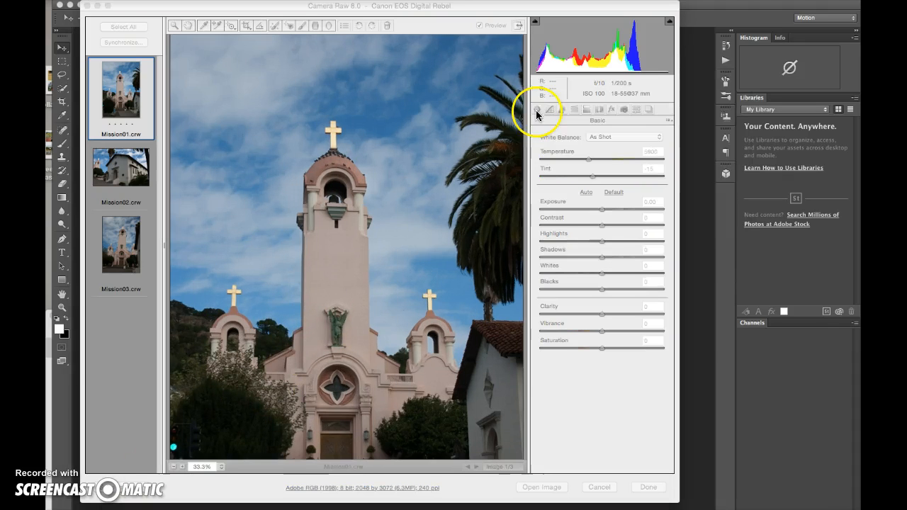
Set the white balance of Mission01.crw to the Cloudy preset in the Basic adjustments
click(537, 111)
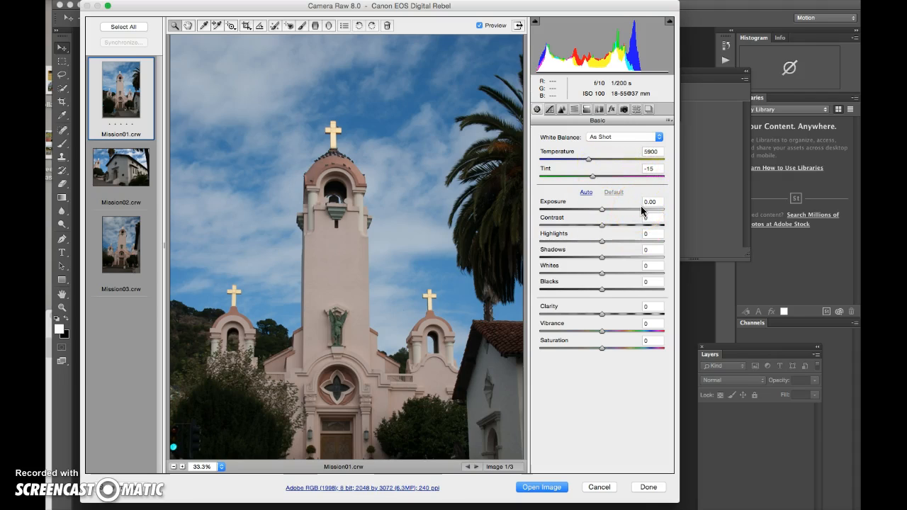
click(613, 138)
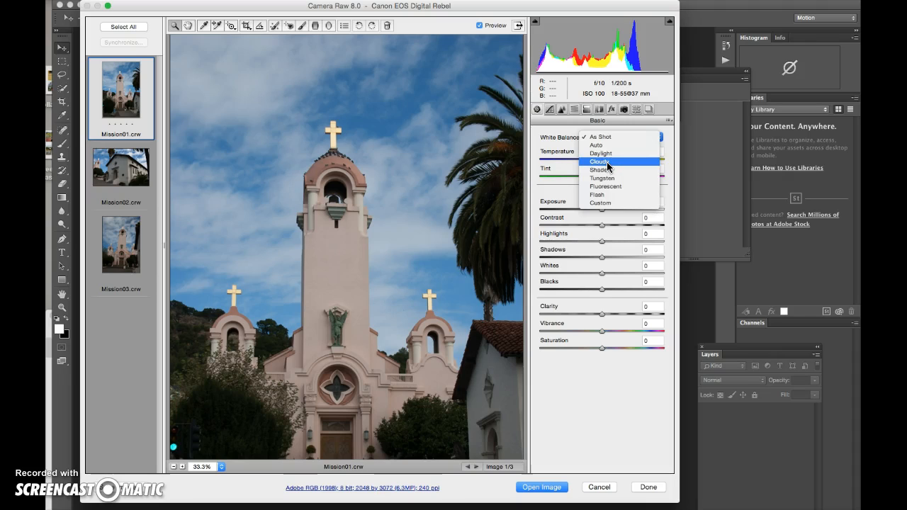
click(607, 163)
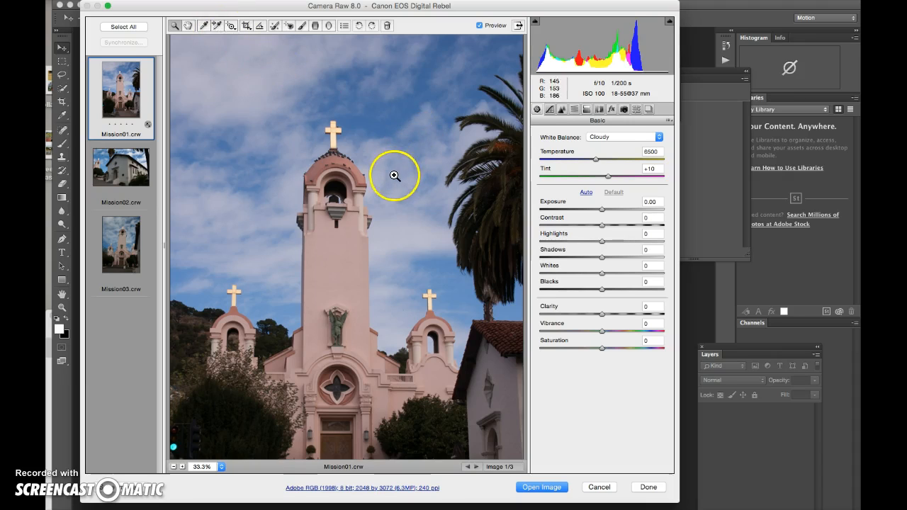
Sample several neutral cloud areas around the tower in Mission01.crw with the White Balance tool
click(205, 26)
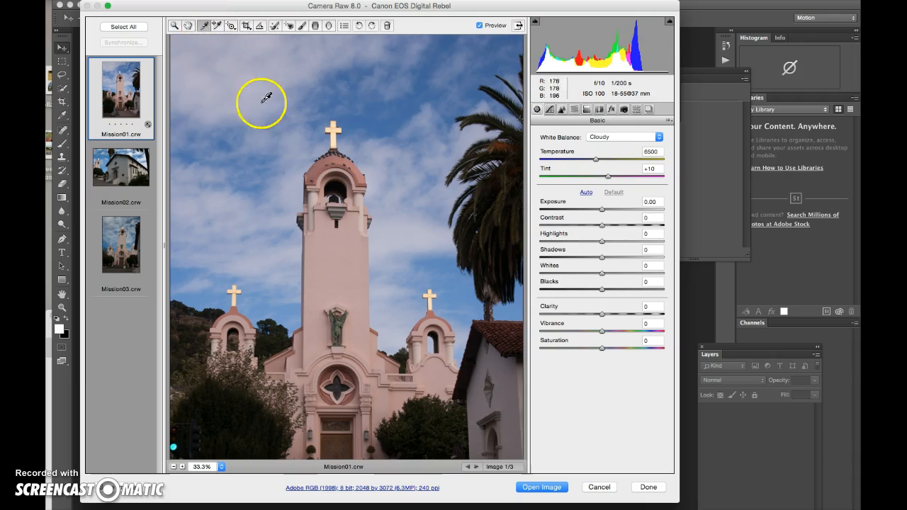
click(387, 228)
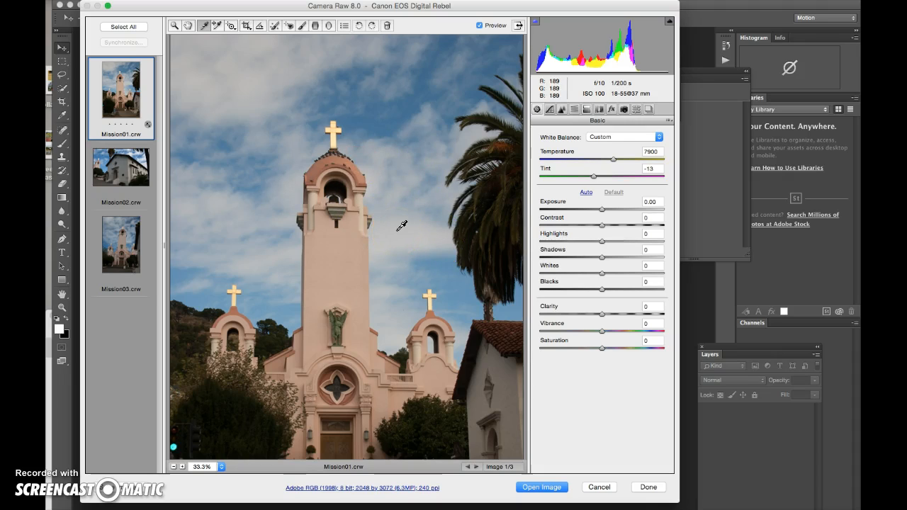
click(409, 234)
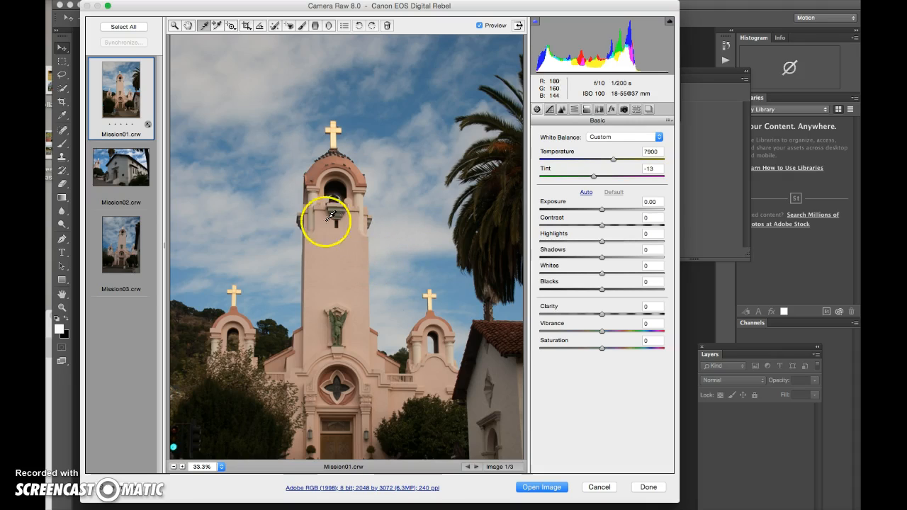
click(239, 220)
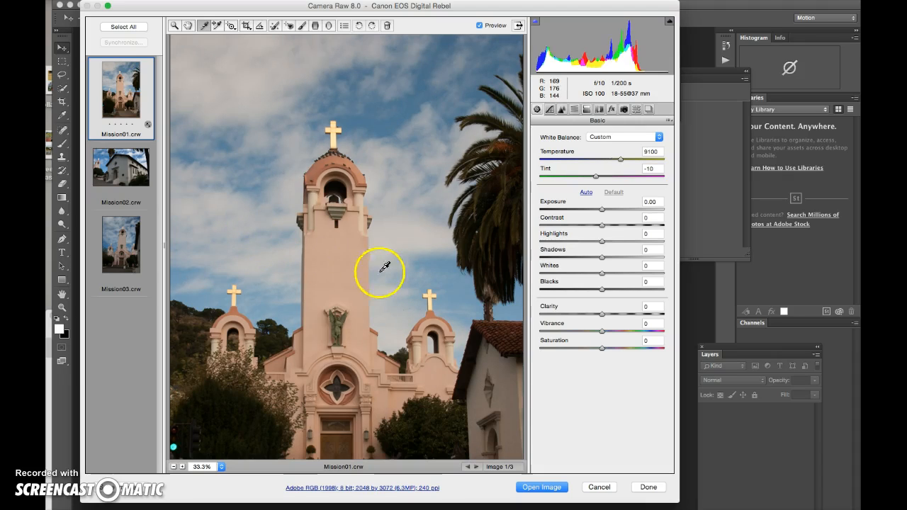
click(445, 238)
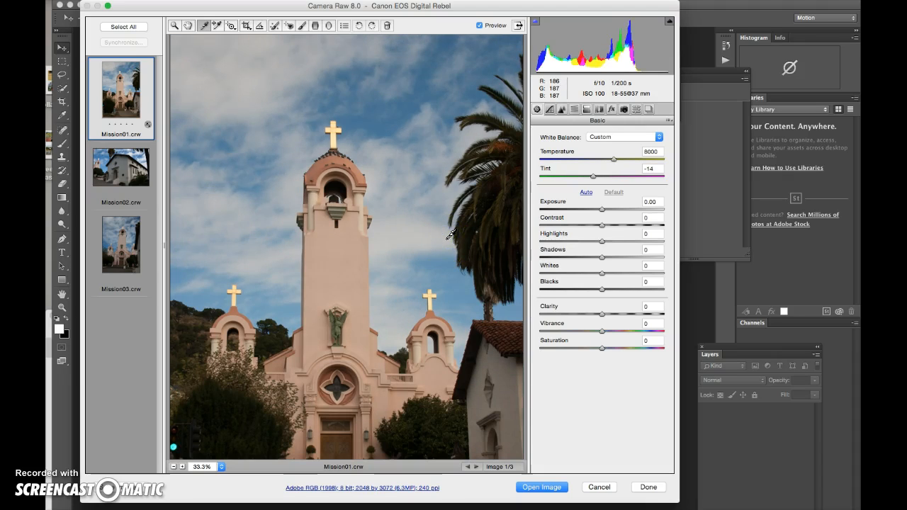
click(253, 40)
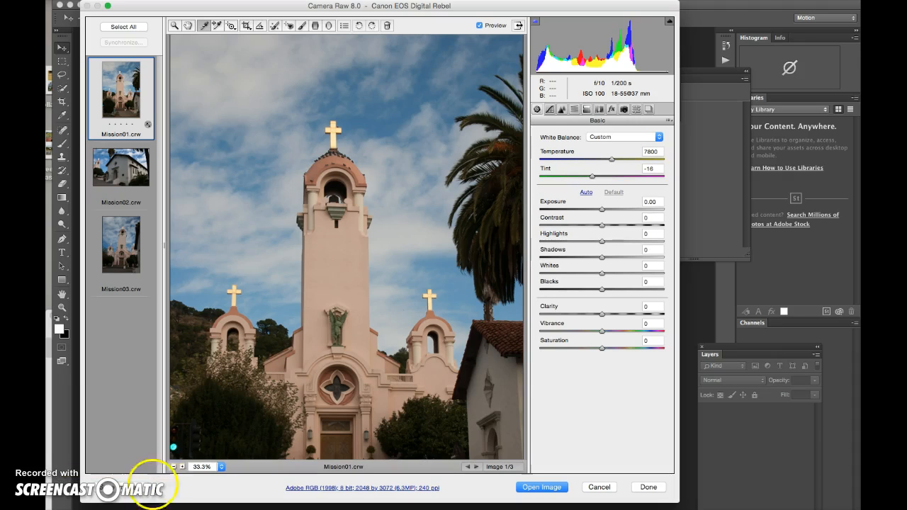
Try further white balance samples from the clouds beside the tower to reach a temperature of 8700 and tint of -12
drag(244, 111, 290, 178)
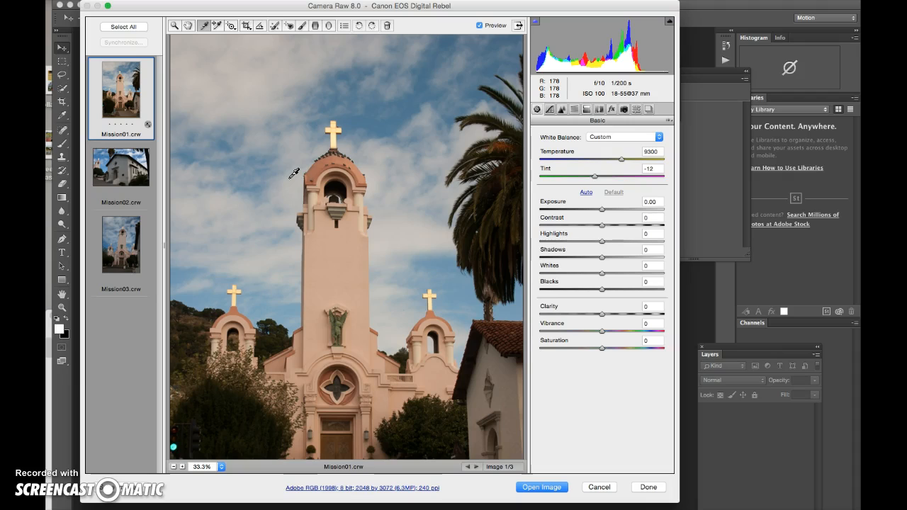
drag(294, 174, 331, 259)
drag(595, 177, 583, 180)
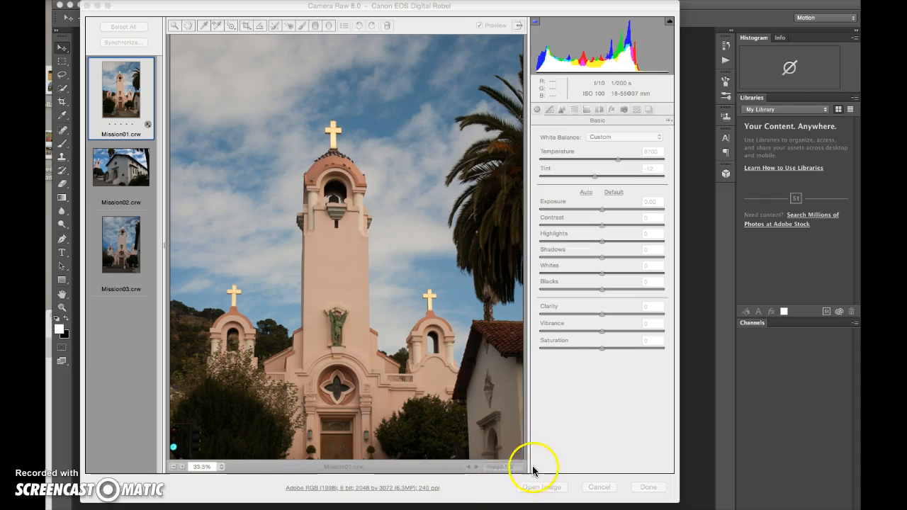
click(447, 470)
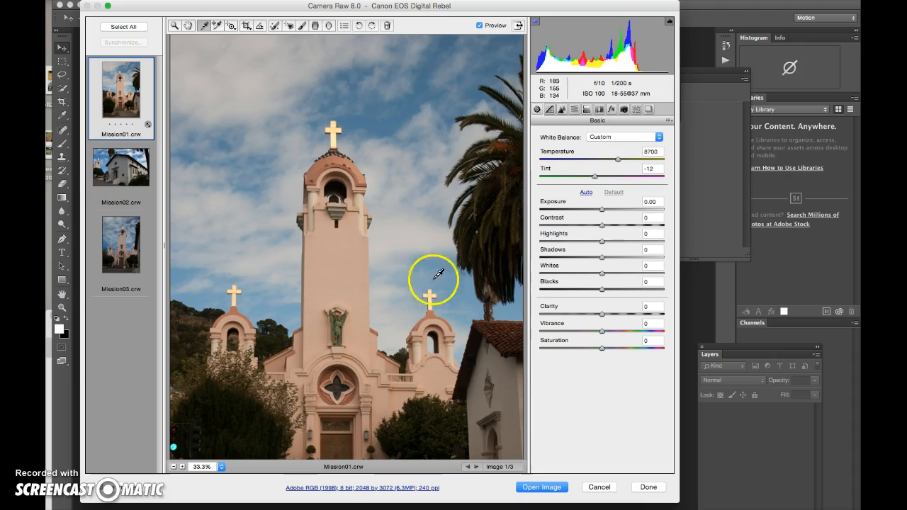
Compare the photo without and with the adjustments, and resample the white balance from the cloud beside the tower's bell opening
click(479, 27)
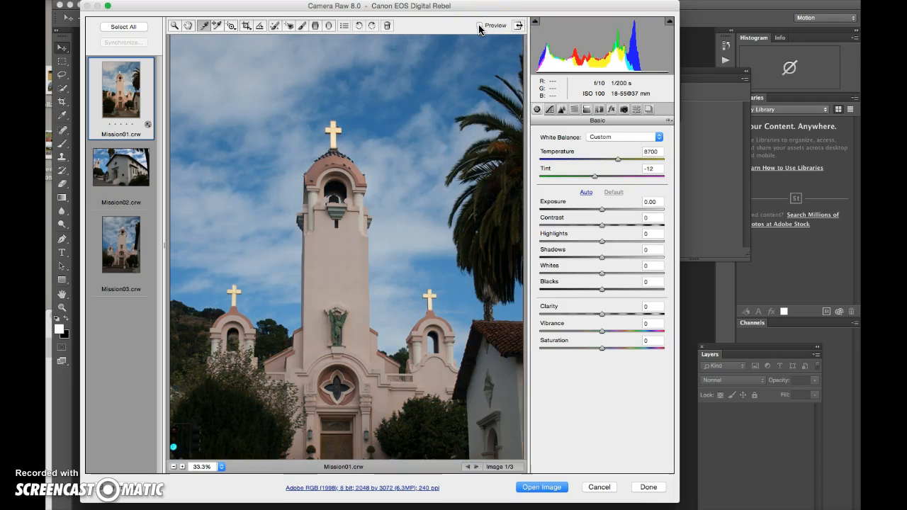
click(480, 27)
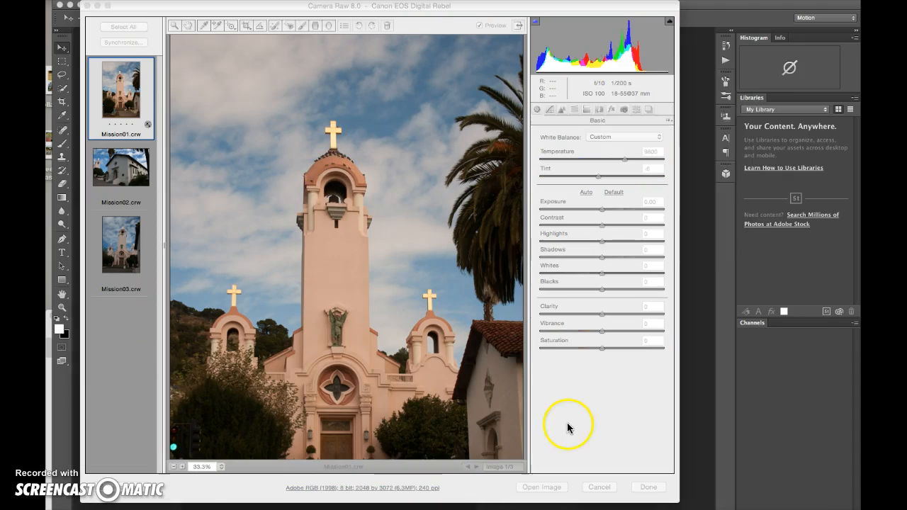
click(568, 427)
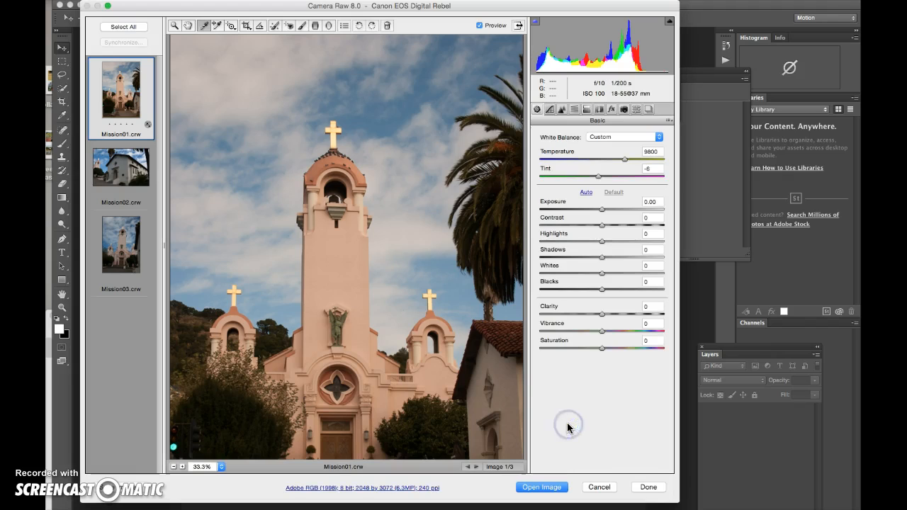
click(289, 187)
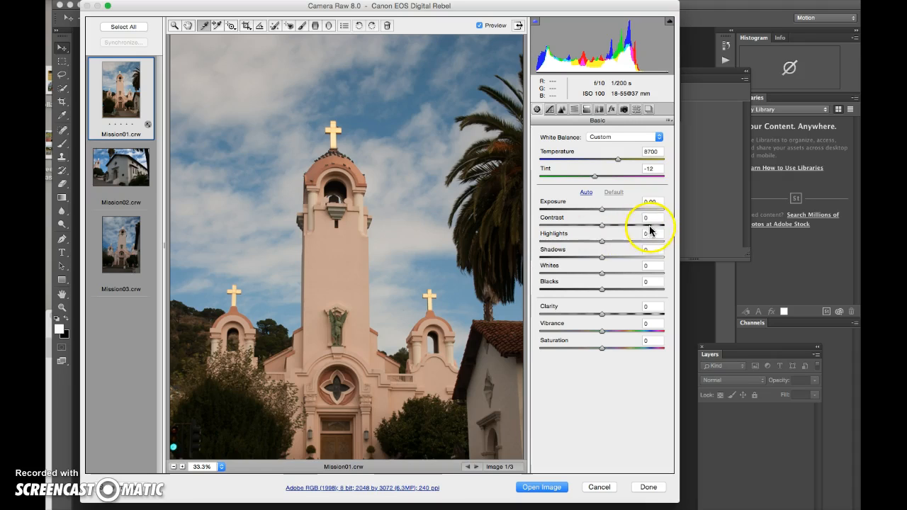
Try a Contrast of -47 and a higher Saturation, reset both to 0, and shift Vibrance to -1
drag(602, 225, 575, 228)
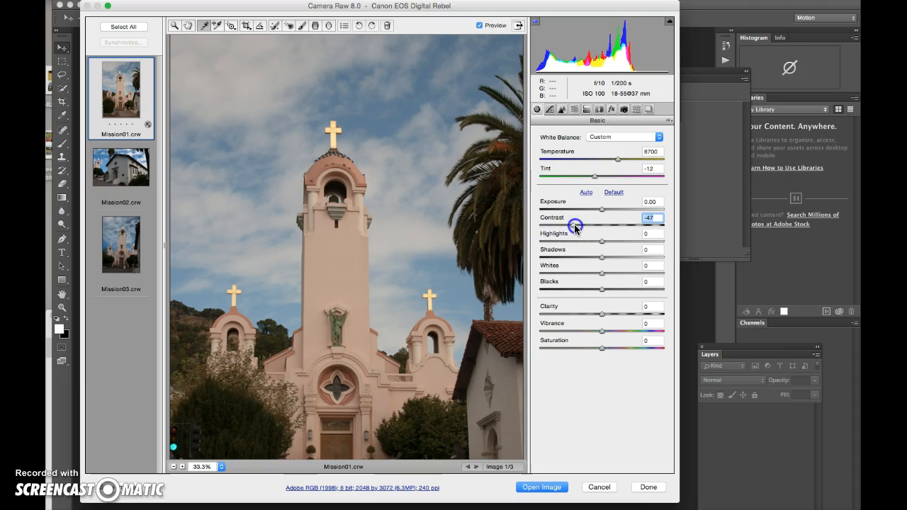
double_click(575, 229)
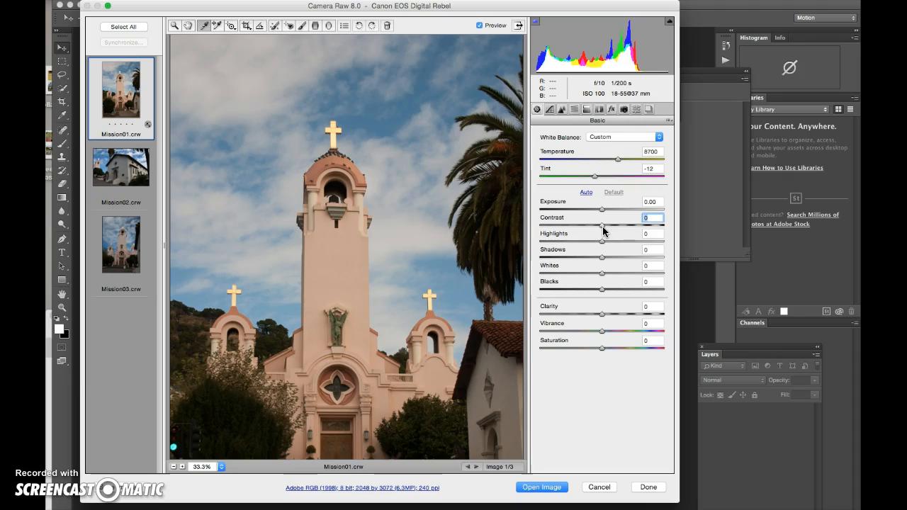
mouse_move(601, 350)
mouse_down()
mouse_move(579, 348)
mouse_move(615, 351)
mouse_up()
double_click(614, 352)
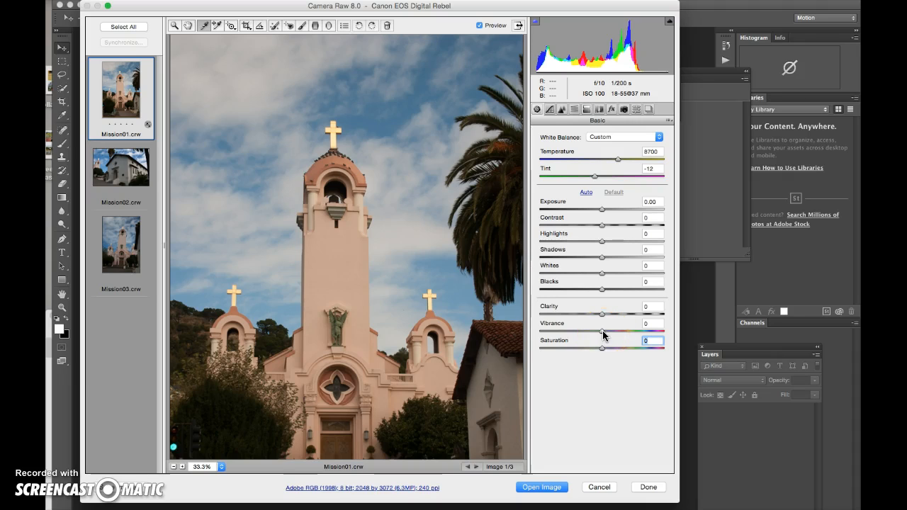
mouse_move(602, 330)
mouse_down()
mouse_move(633, 331)
mouse_move(574, 334)
mouse_move(603, 336)
mouse_up()
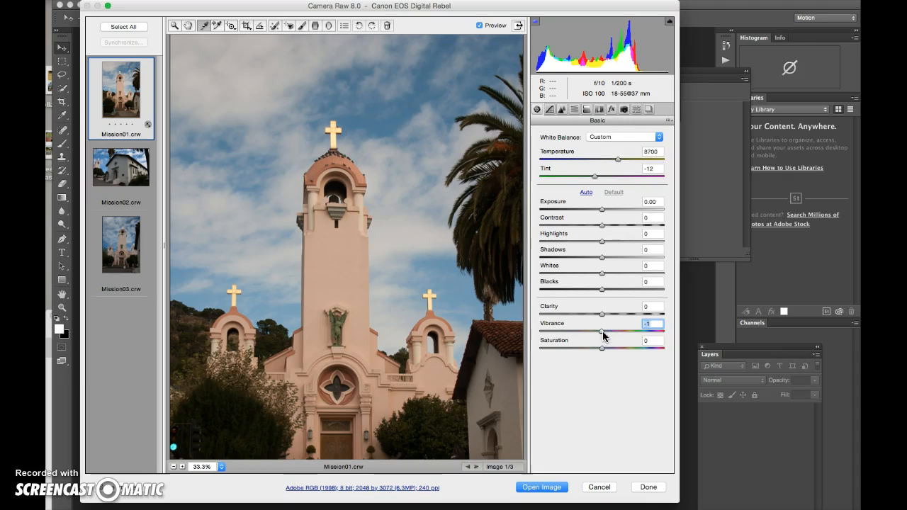
Try the Auto tonal adjustments on Mission01.crw and undo them
click(586, 193)
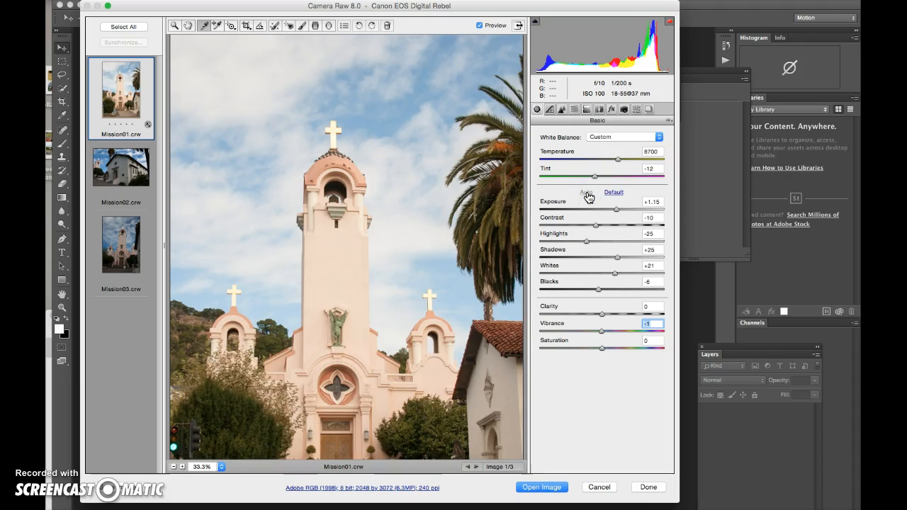
click(588, 195)
key(super+z)
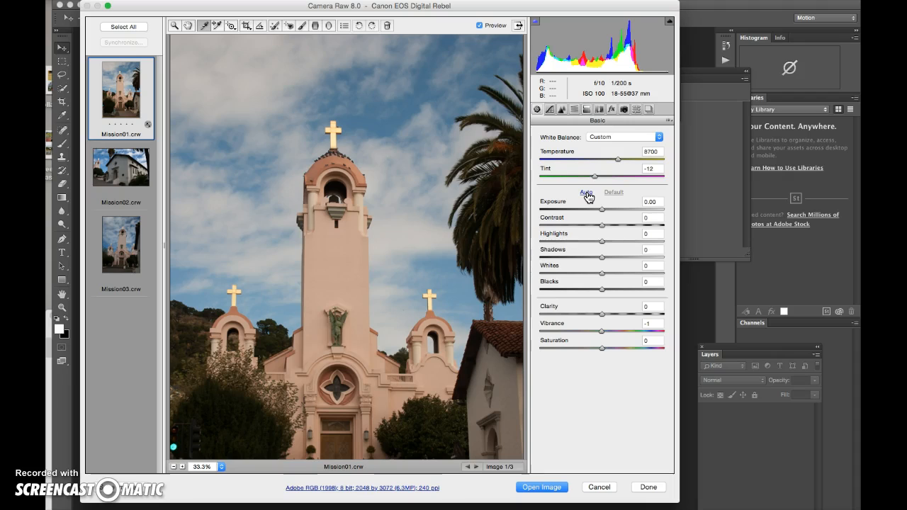
Resample the white balance from the clouds next to the tower, and lower the temperature to 6650
click(293, 196)
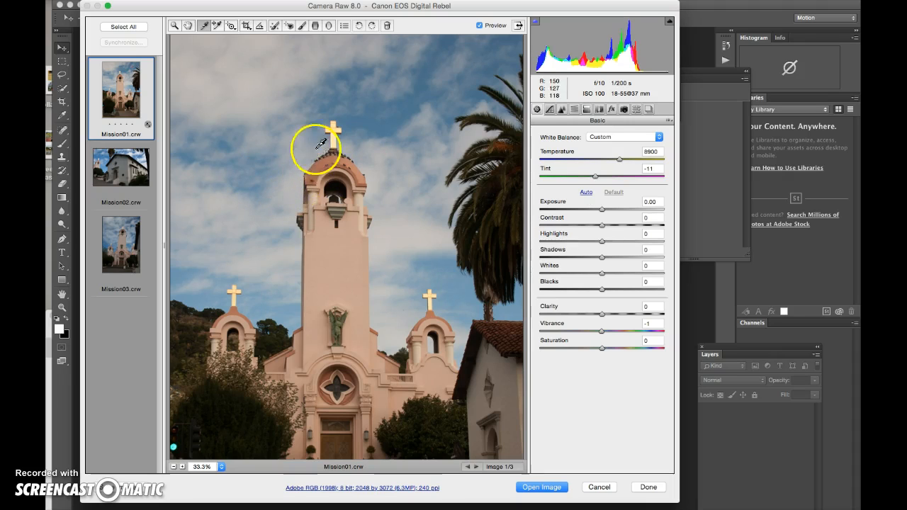
click(402, 224)
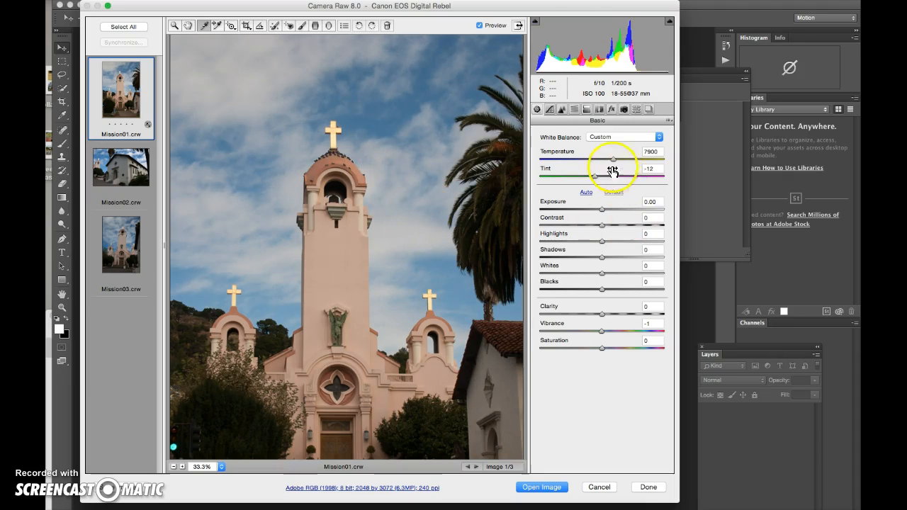
drag(614, 163, 593, 160)
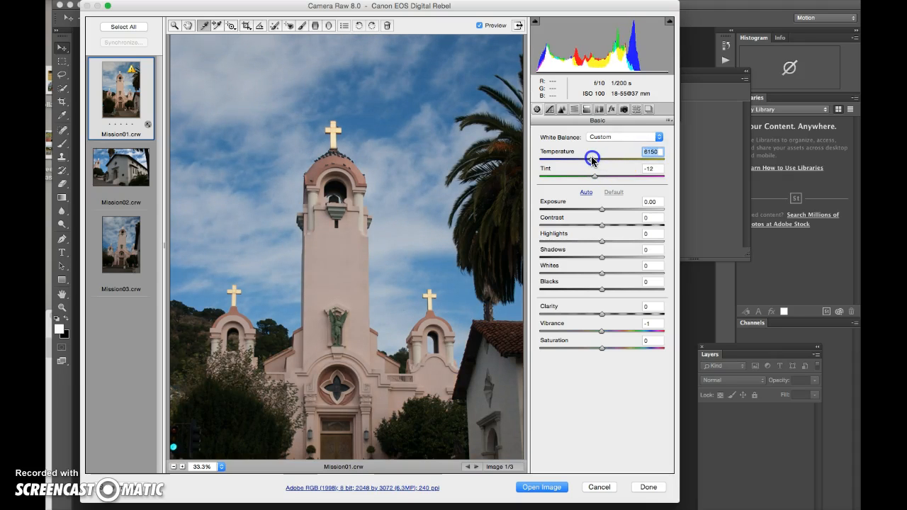
mouse_move(593, 160)
mouse_down()
mouse_move(607, 161)
mouse_move(597, 163)
mouse_up()
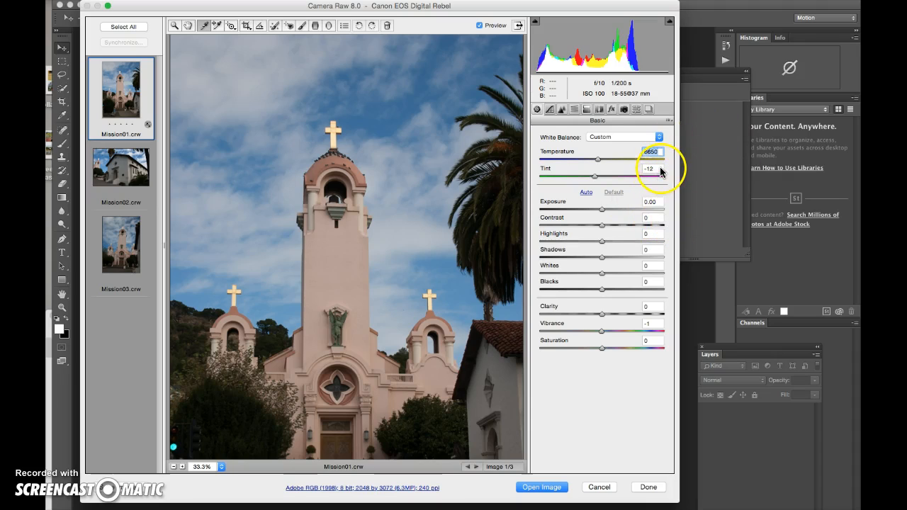
Set Exposure to 0.20, Contrast to 18 and Highlights to 8 for Mission01.crw
click(659, 202)
drag(659, 202, 639, 204)
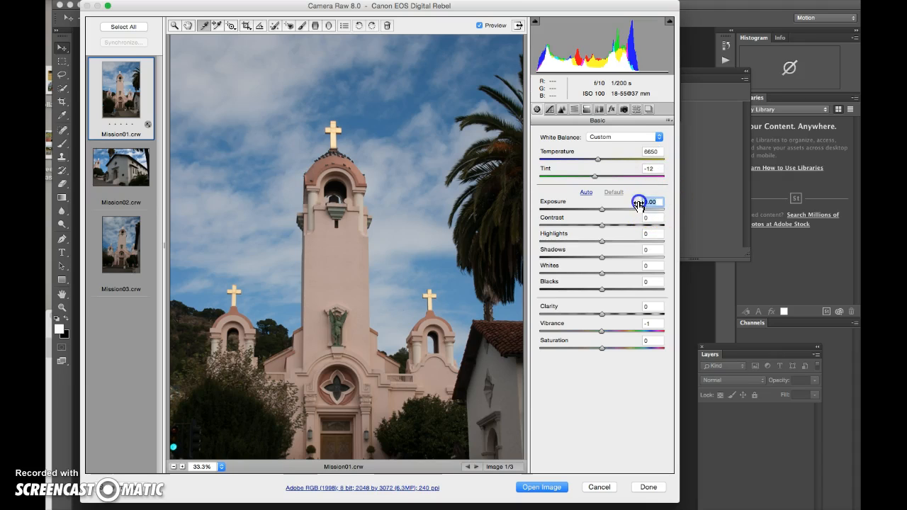
text(.2)
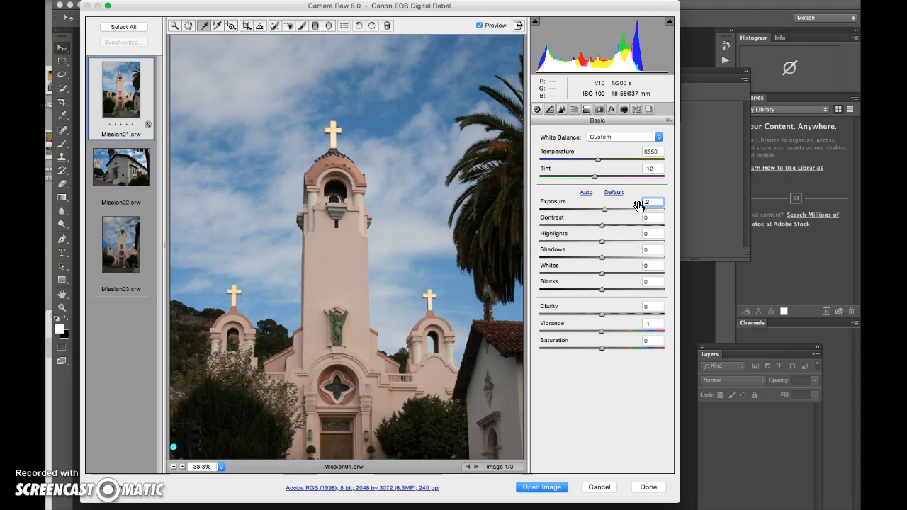
click(656, 219)
text(18)
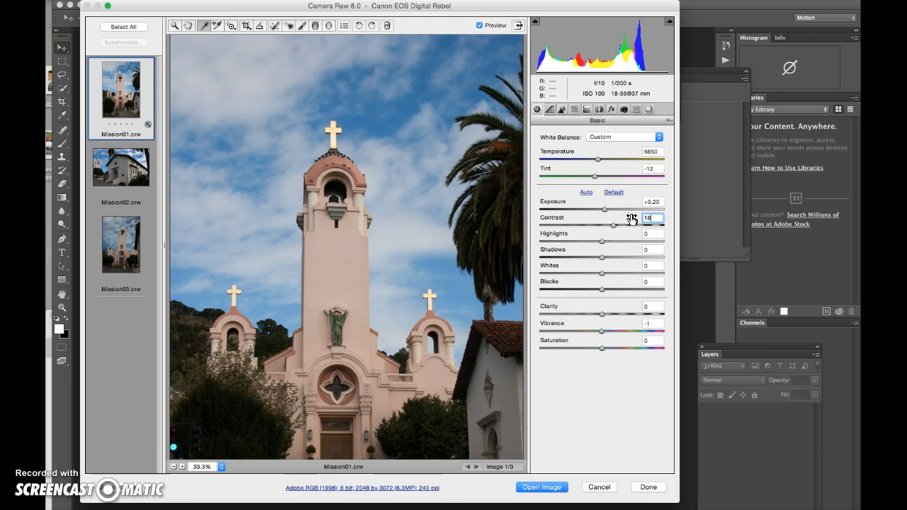
click(638, 235)
text(8)
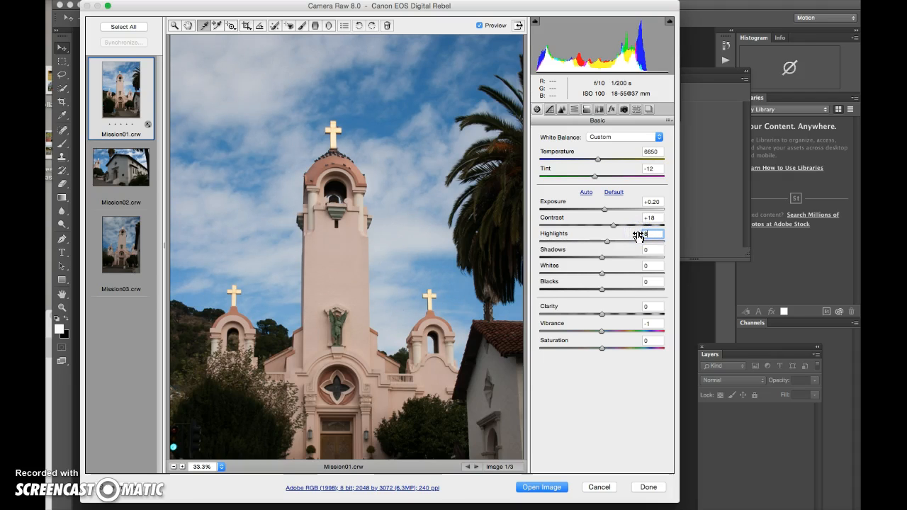
Set Shadows to 63, Whites to 12 and Blacks to -14 for Mission01.crw
click(637, 252)
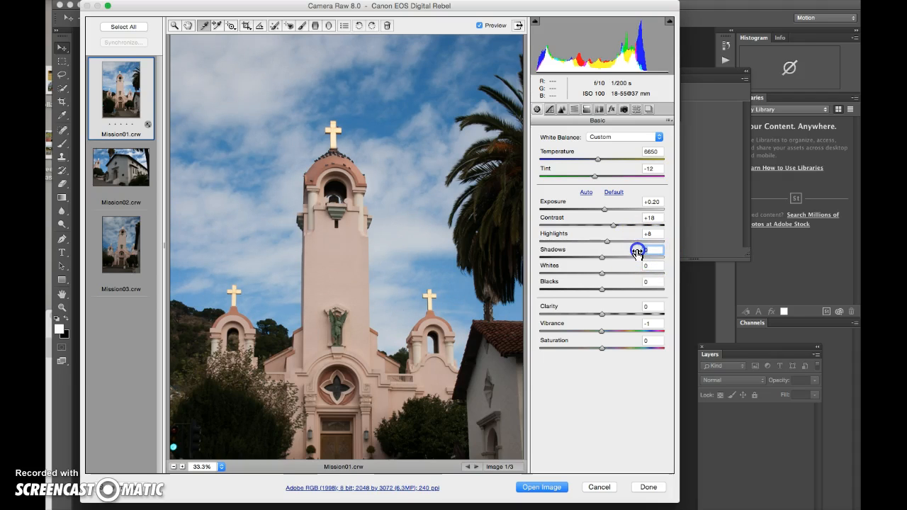
text(63)
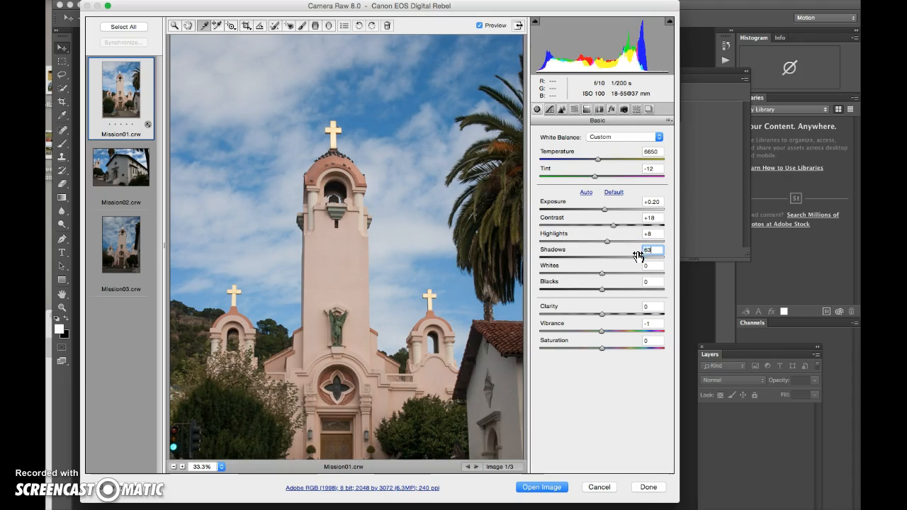
click(640, 267)
text(12)
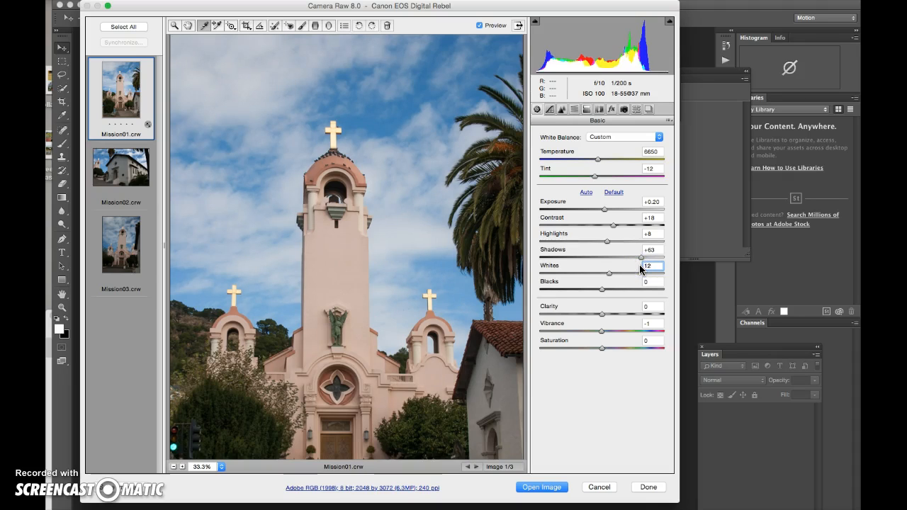
click(641, 283)
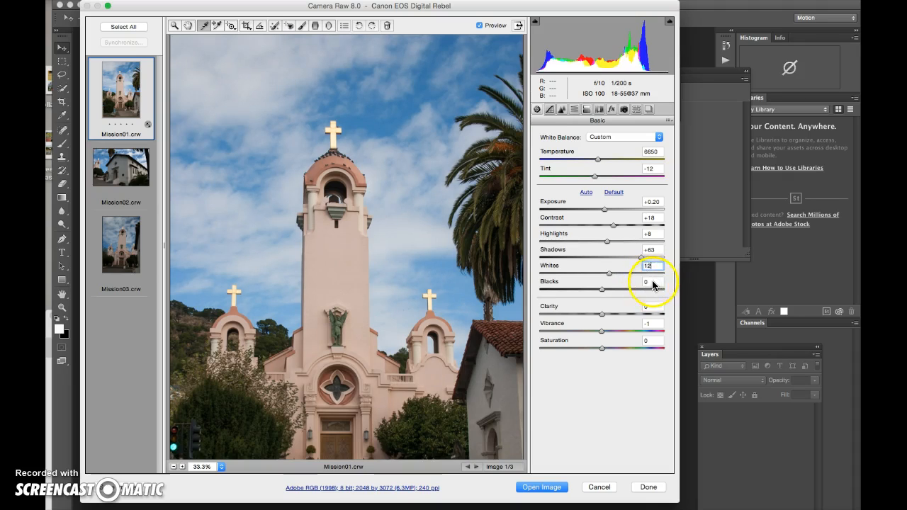
text(-14)
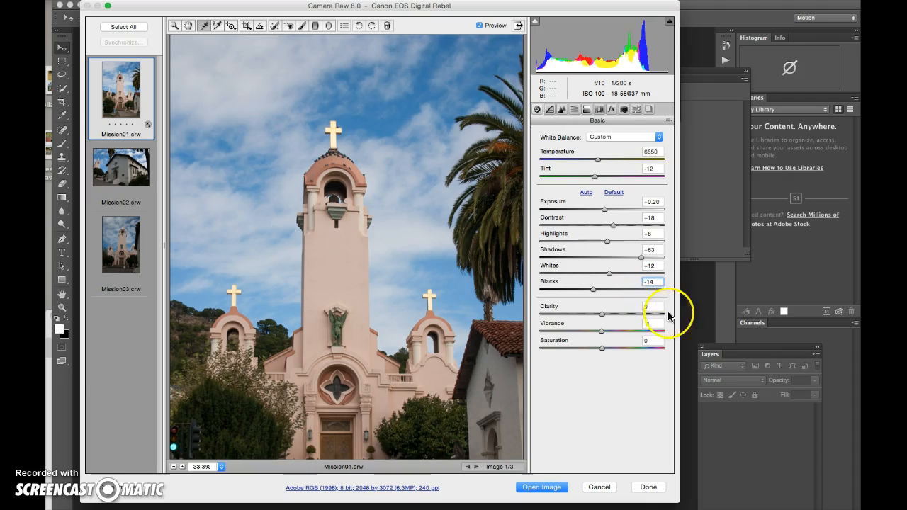
Set Clarity to 3, Vibrance to 4 and Saturation to 1, and compare the photo without and with the adjustments
click(640, 306)
text(3)
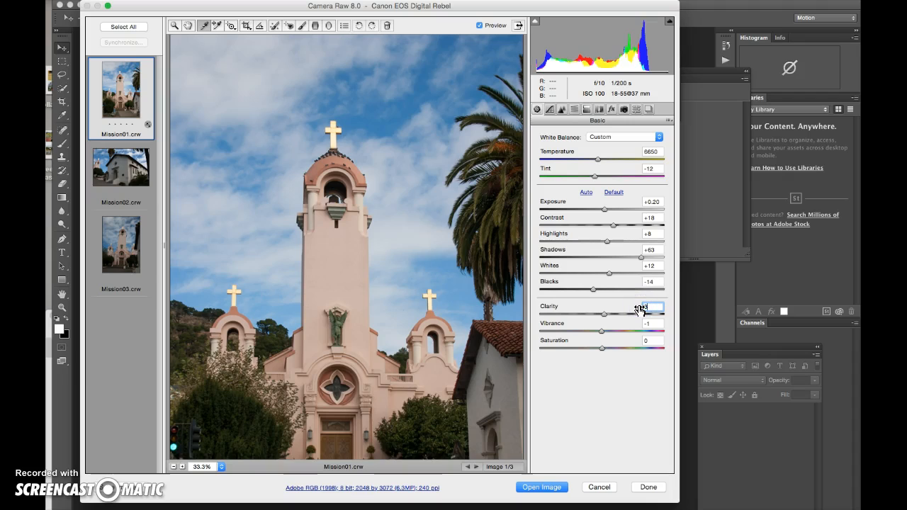
click(645, 326)
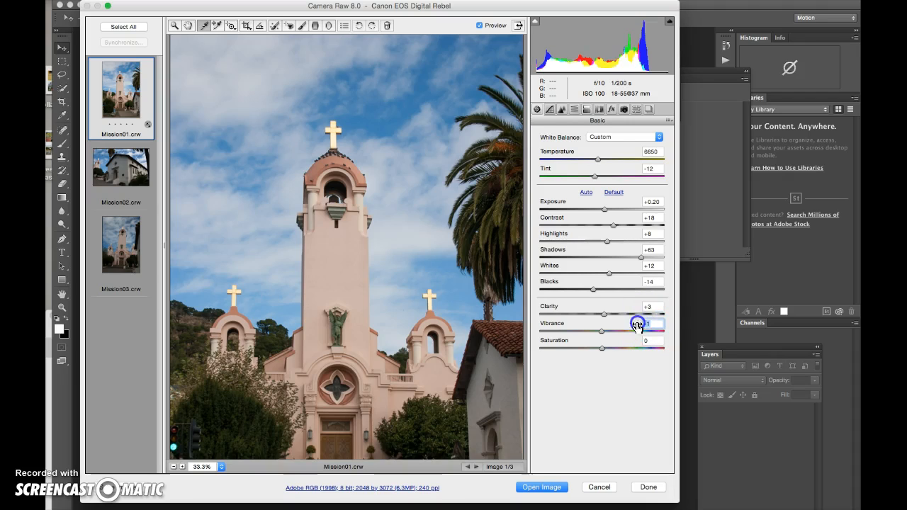
text(4)
click(643, 340)
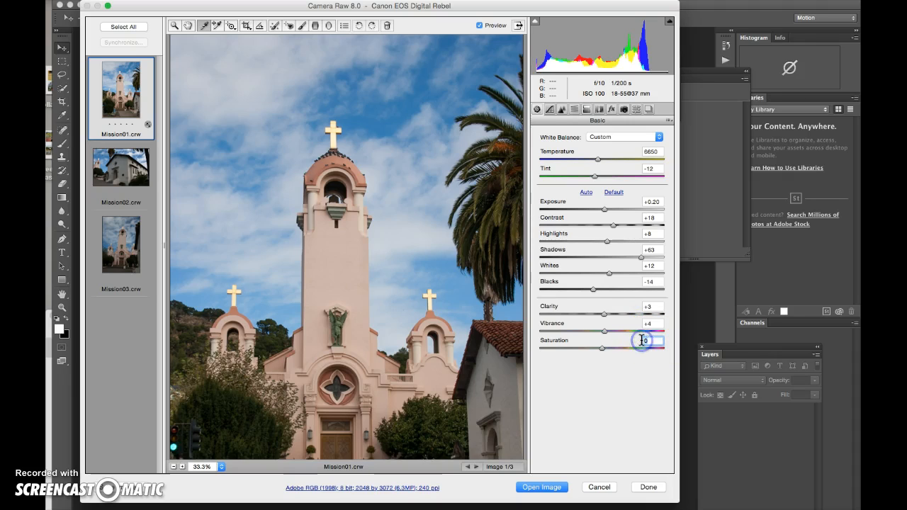
text(1)
click(481, 26)
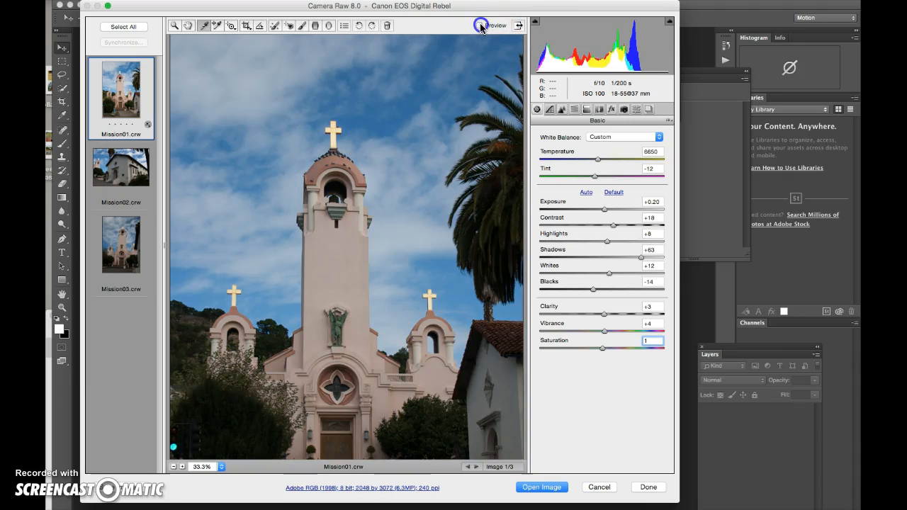
click(481, 26)
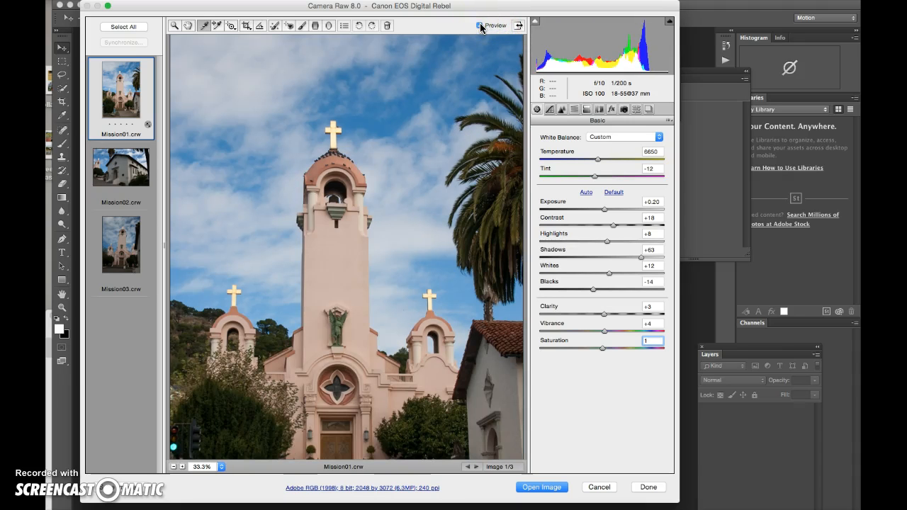